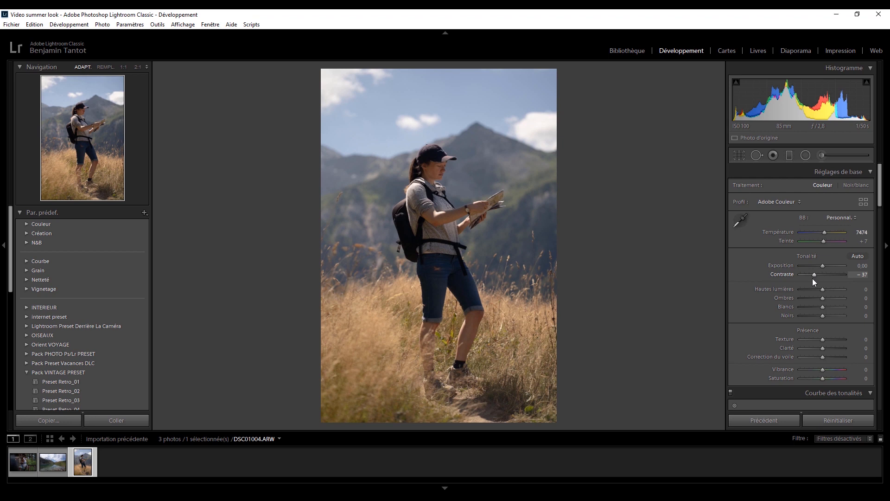
Set contrast to -39, exposure to +0.16, highlights to -73, shadows to +39, whites to +5 and blacks to +31 for the hiker photo.
left_click_drag(812, 275, 811, 275)
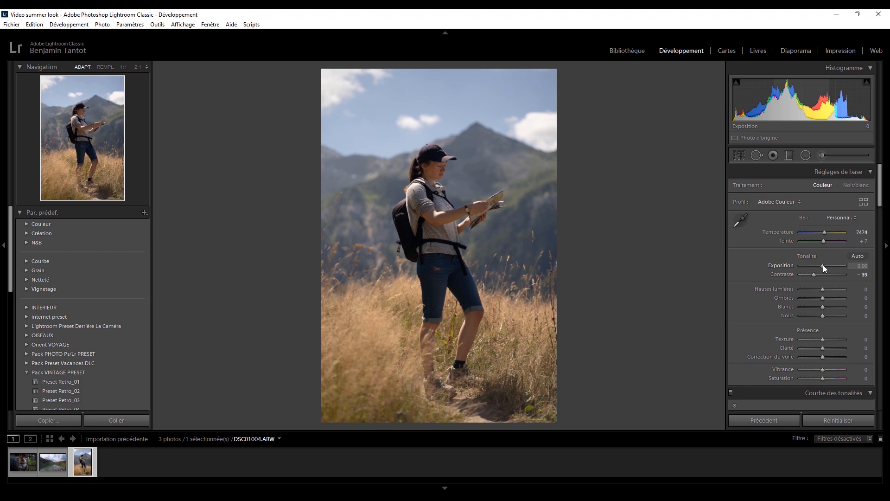
left_click_drag(823, 265, 824, 266)
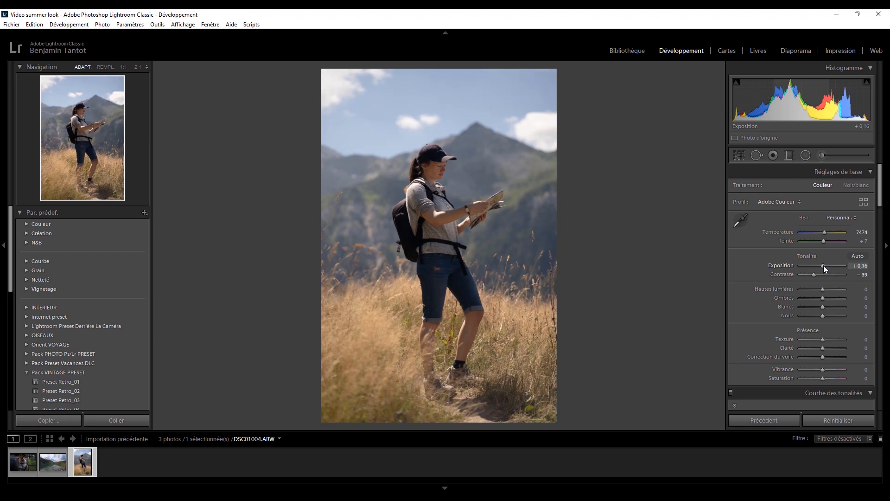
mouse_move(821, 290)
left_mouse_down()
mouse_move(797, 287)
mouse_move(830, 299)
left_mouse_up()
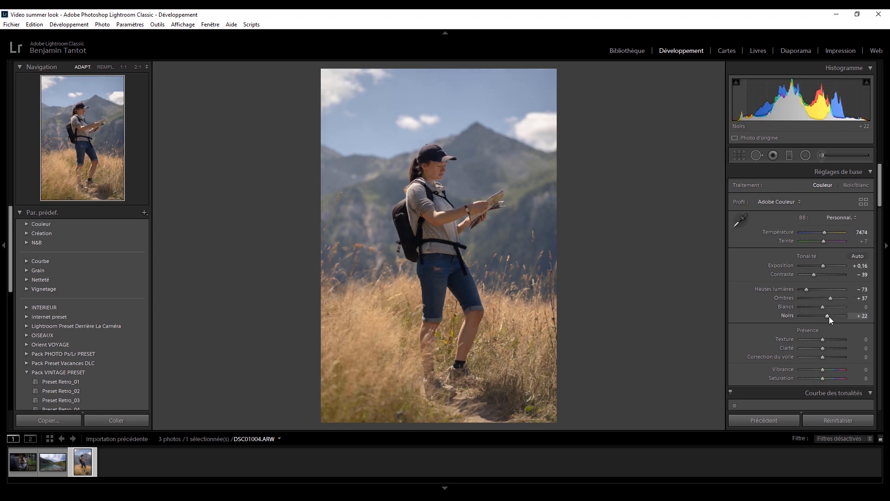
mouse_move(823, 317)
left_mouse_down()
mouse_move(834, 299)
mouse_move(829, 316)
mouse_move(824, 307)
left_mouse_up()
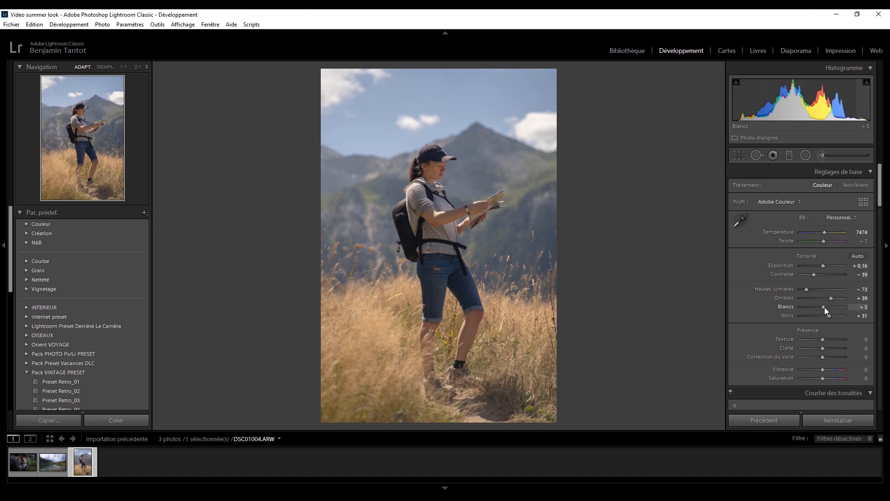
Set texture to +5, clarity to +22, dehaze to +3 and vibrance to +5.
left_click_drag(822, 339, 823, 339)
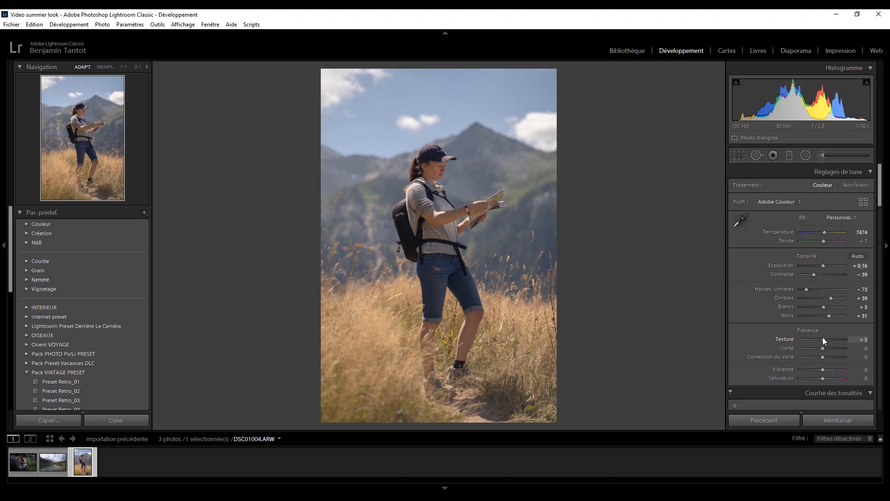
left_click_drag(822, 348, 827, 348)
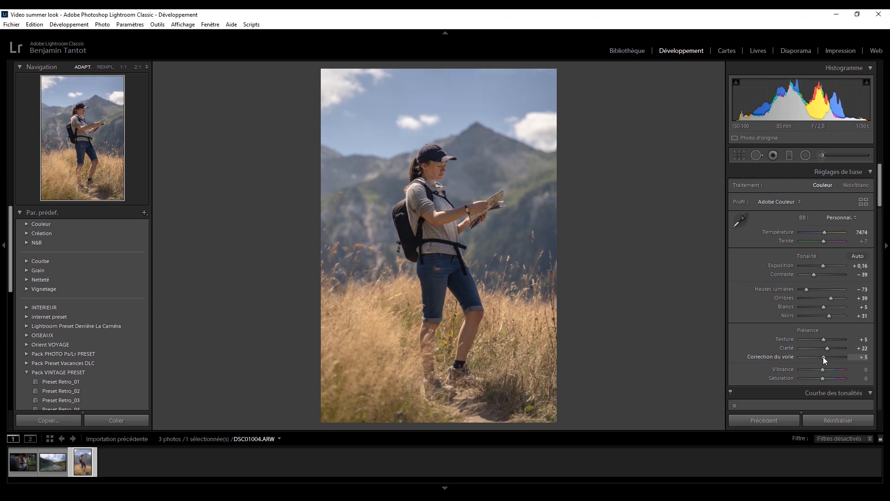
left_click_drag(824, 357, 824, 357)
scroll(886, 191, "down", 3)
left_click_drag(822, 287, 823, 287)
In the camera calibration, set the blue primary hue to -49, the green primary hue to -54 and the red primary saturation to -20.
left_click_drag(880, 199, 887, 402)
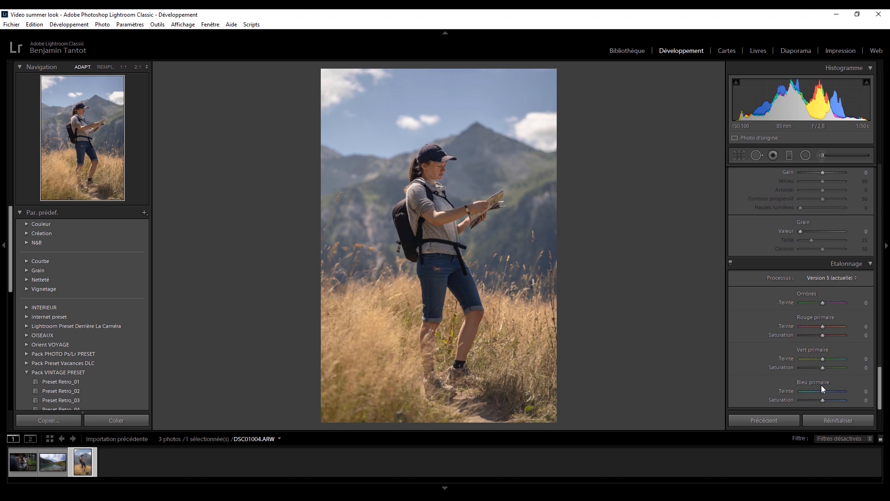
left_click_drag(822, 391, 830, 392)
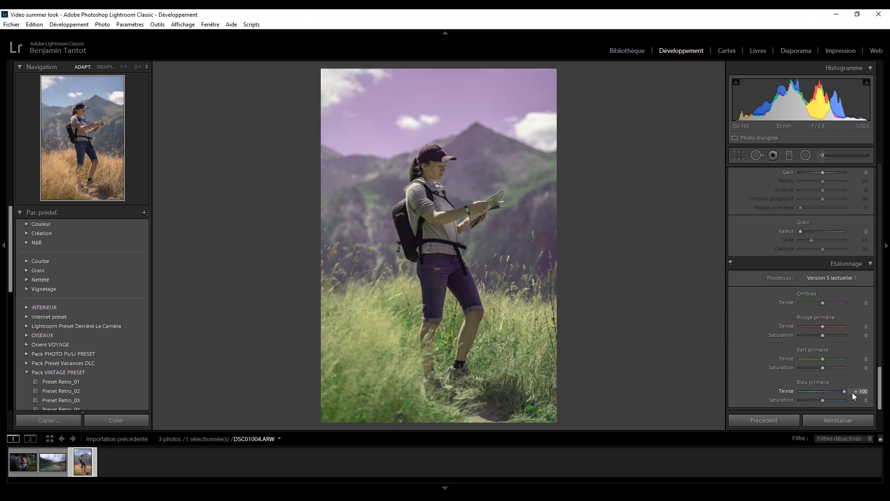
mouse_move(821, 394)
left_mouse_down()
mouse_move(772, 397)
mouse_move(816, 394)
left_mouse_up()
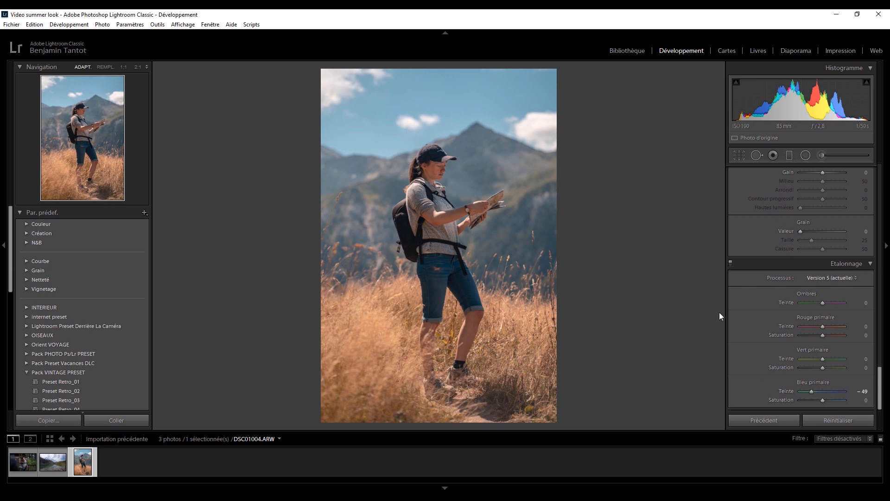
left_click_drag(822, 359, 815, 358)
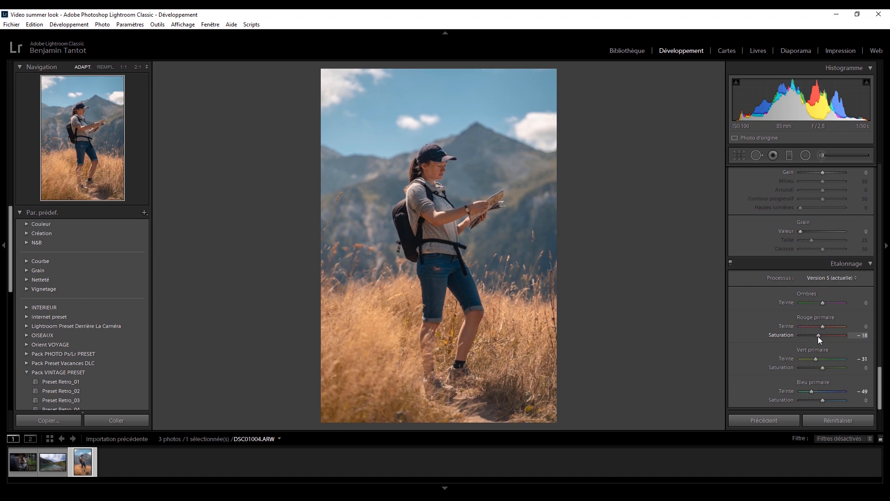
left_click_drag(819, 337, 810, 359)
Compare the photo with its unedited version and undo the last calibration changes.
key("backslash")
key("backslash")
key("backslash")
key("backslash")
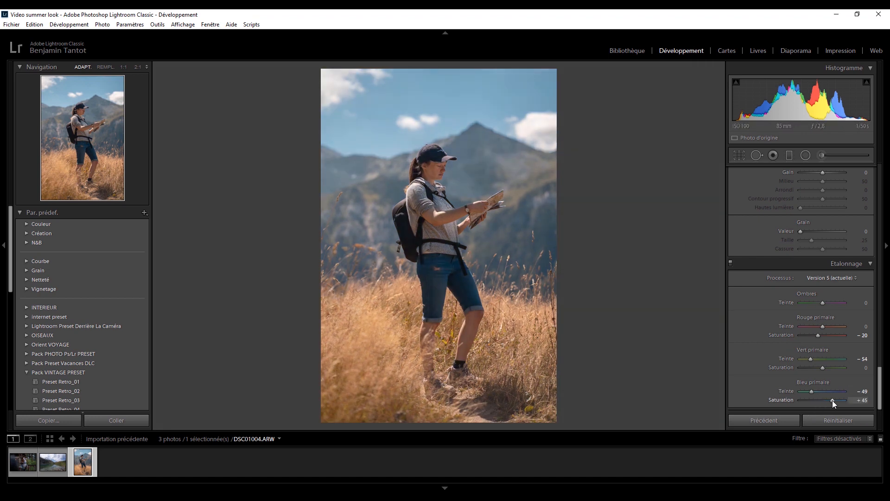
key("ctrl+z")
key("ctrl+z")
Split-tone the highlights with hue 208 and saturation 7, the shadows with hue 80 and saturation 2, and balance -9, checking the effect.
scroll(867, 317, "up", 5)
left_click(870, 320)
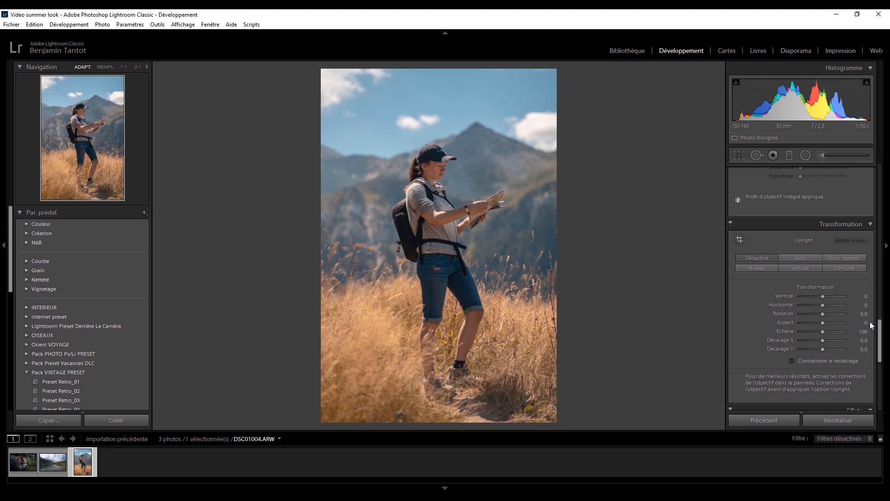
scroll(870, 321, "up", 6)
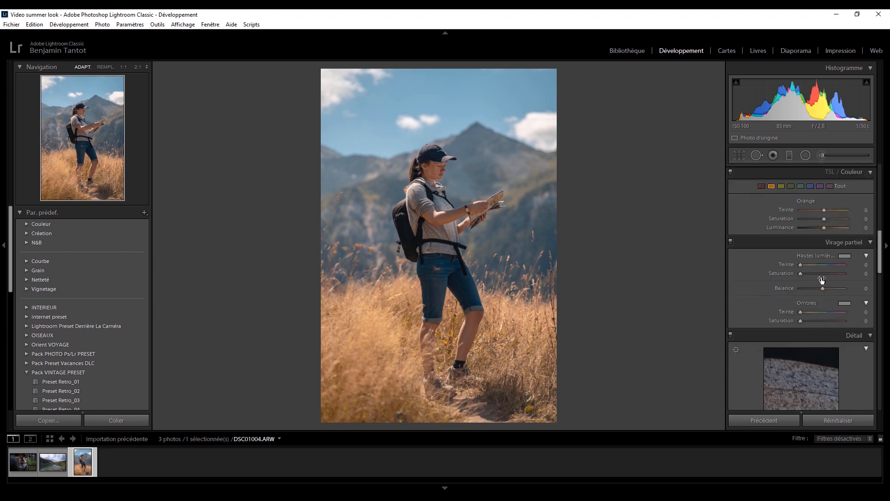
mouse_move(805, 265)
left_mouse_down()
mouse_move(825, 271)
mouse_move(803, 274)
left_mouse_up()
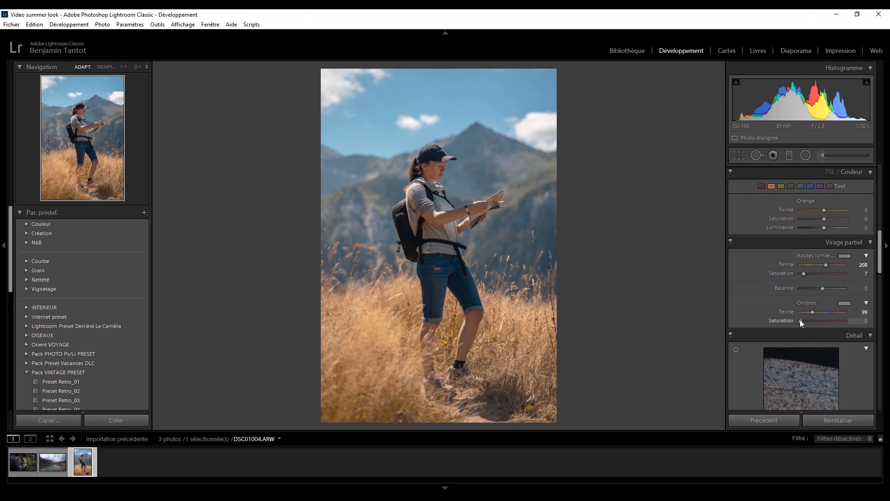
mouse_move(800, 319)
left_mouse_down()
mouse_move(808, 314)
mouse_move(801, 319)
left_mouse_up()
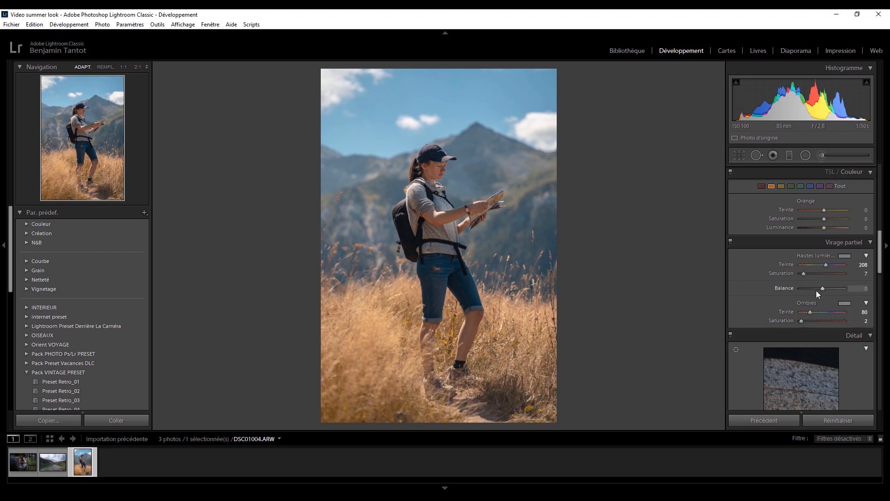
mouse_move(824, 288)
left_mouse_down()
mouse_move(791, 290)
mouse_move(884, 290)
mouse_move(798, 291)
mouse_move(822, 291)
left_mouse_up()
left_click(732, 242)
left_click(732, 241)
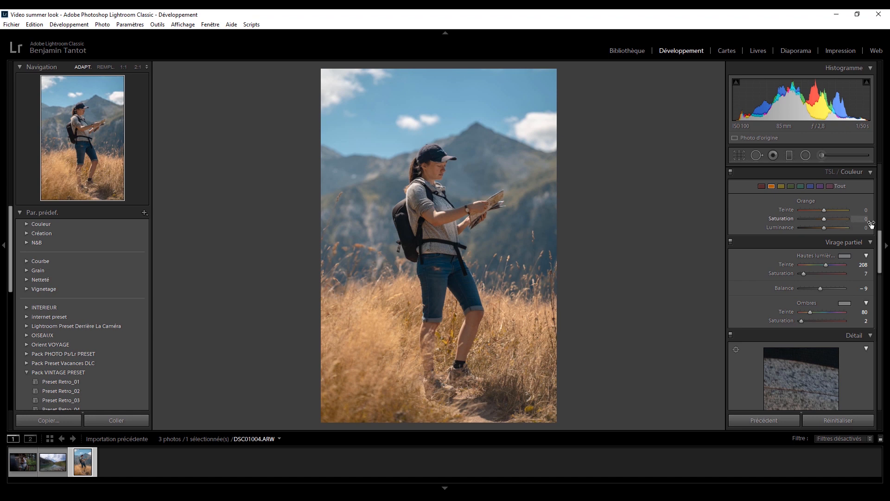
Adjust the orange luminance and set the red luminance to +11 in the HSL colour settings, comparing with and without them.
scroll(883, 244, "up", 2)
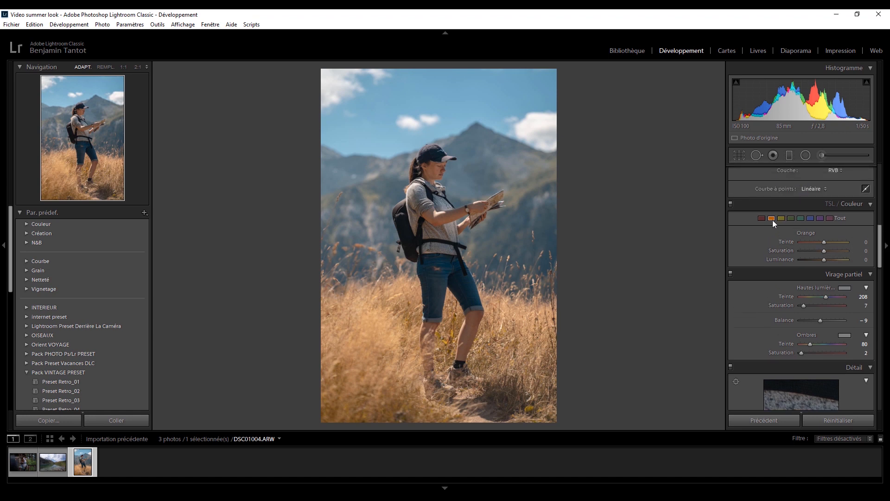
mouse_move(825, 259)
left_mouse_down()
mouse_move(833, 259)
mouse_move(825, 259)
left_mouse_up()
left_click(762, 218)
left_click(731, 203)
left_click(731, 203)
left_click(731, 203)
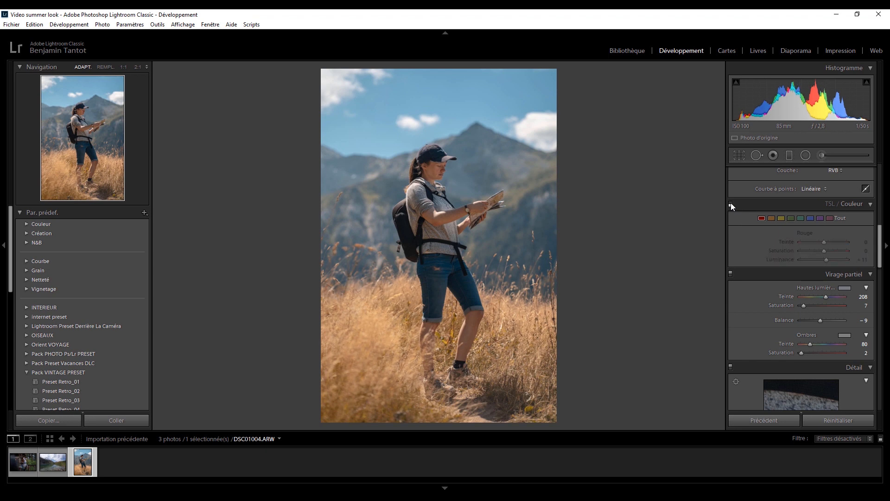
left_click(731, 203)
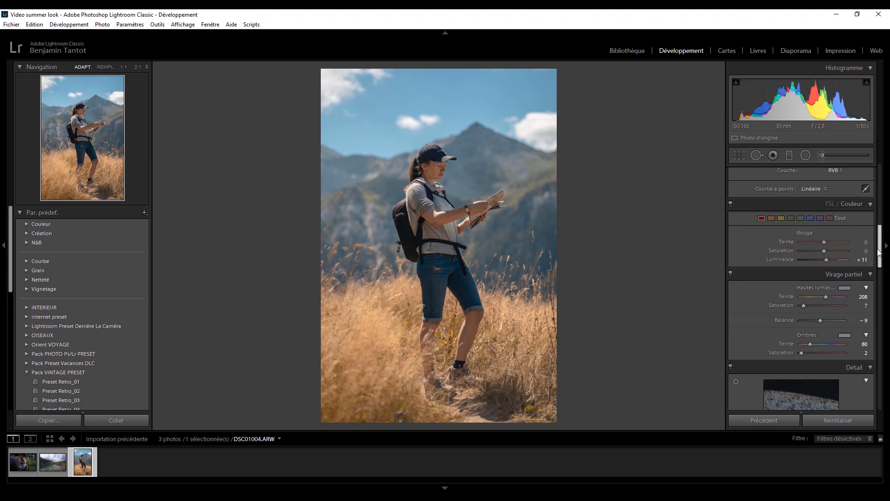
Shape the RGB tone curve with a midpoint, a slightly raised highlight point and a shadow point at about 26%, comparing its effect.
scroll(848, 232, "up", 5)
left_click(801, 284)
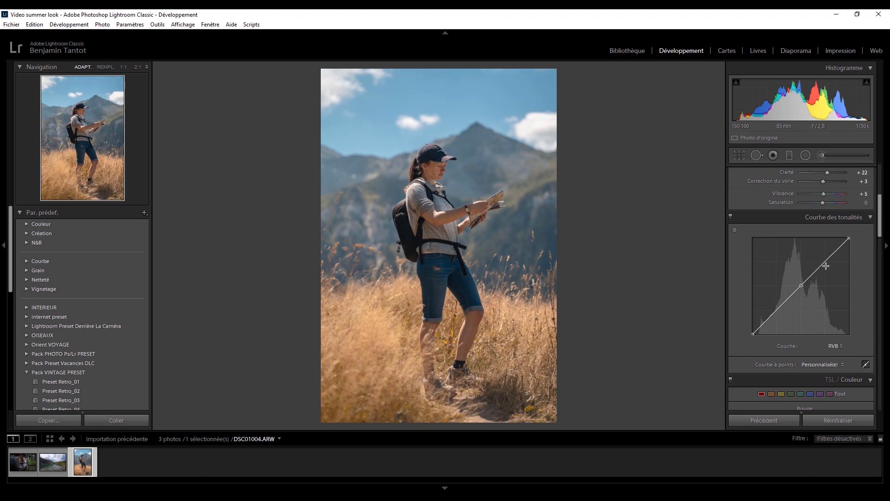
left_click_drag(824, 262, 824, 260)
left_click(778, 309)
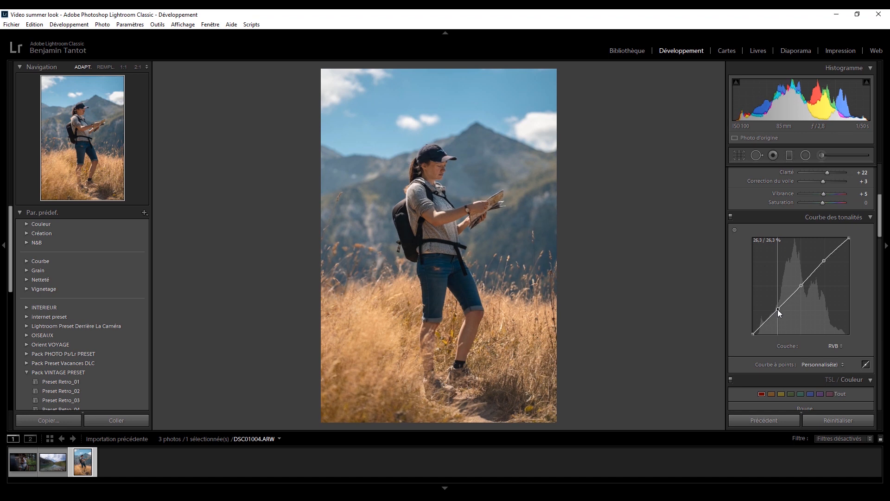
left_click(730, 216)
left_click(730, 216)
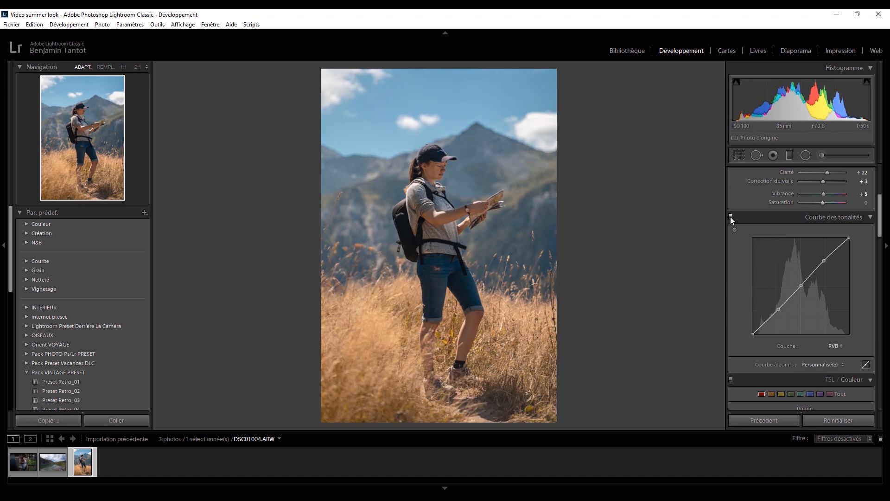
mouse_move(752, 331)
left_mouse_down()
mouse_move(753, 320)
mouse_move(743, 340)
mouse_move(743, 333)
left_mouse_up()
Set the blue hue to -5 in the HSL colour settings and compare the photo with and without the adjustment.
scroll(885, 219, "down", 4)
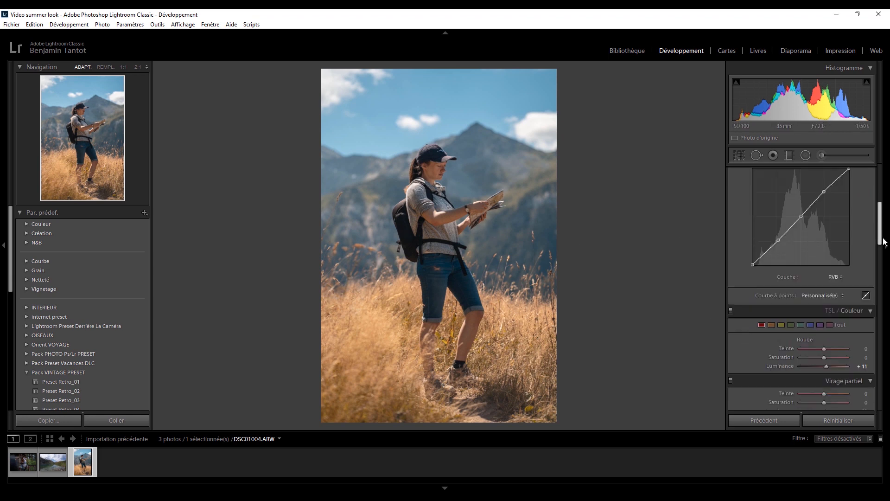
left_click(811, 270)
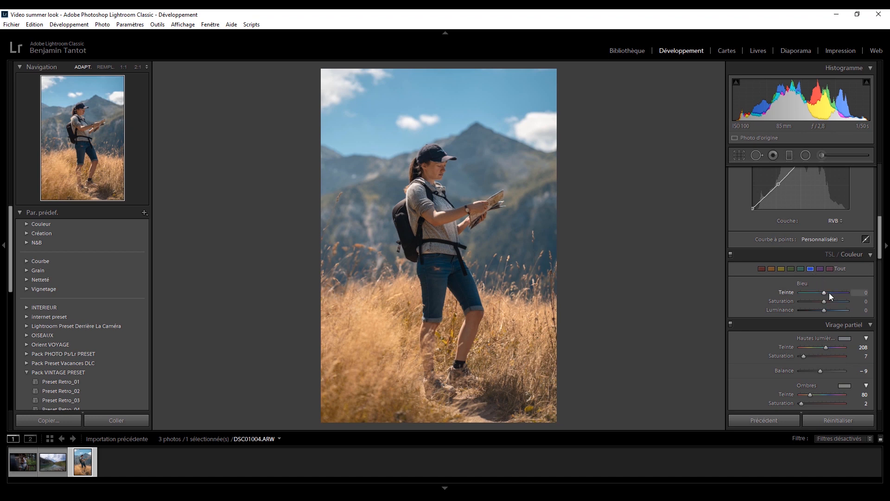
left_click_drag(821, 292, 823, 296)
left_click(731, 255)
left_click(732, 255)
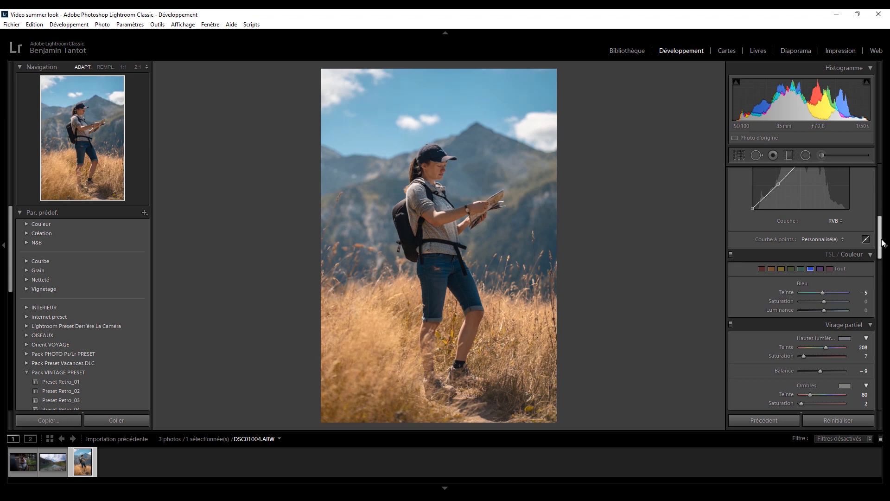
Refine the basic settings to contrast -26, highlights -79, shadows +62, whites +26, blacks +37, clarity +31 and vibrance -3.
left_click_drag(880, 241, 879, 190)
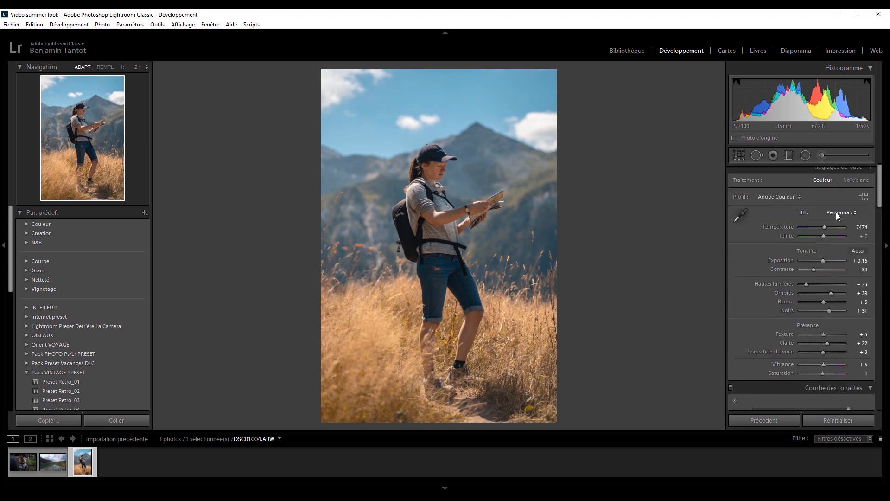
mouse_move(830, 294)
left_mouse_down()
mouse_move(803, 283)
mouse_move(828, 303)
left_mouse_up()
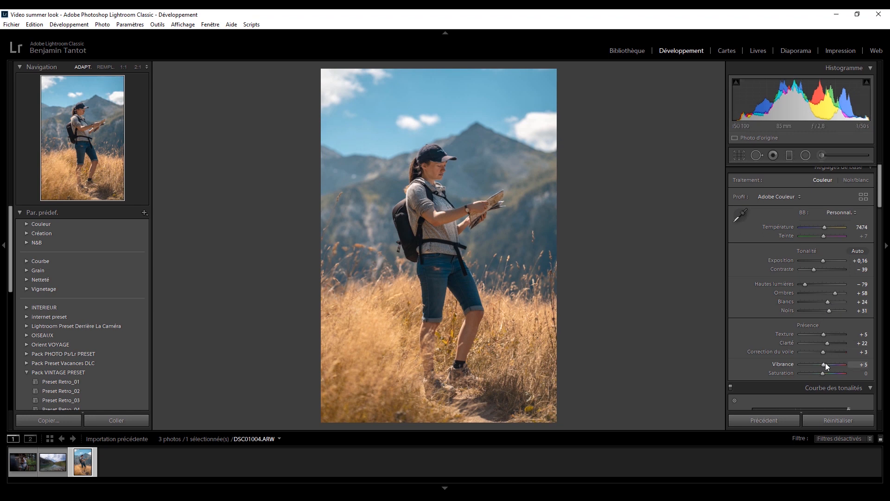
left_click_drag(824, 367, 830, 344)
left_click_drag(828, 301, 828, 302)
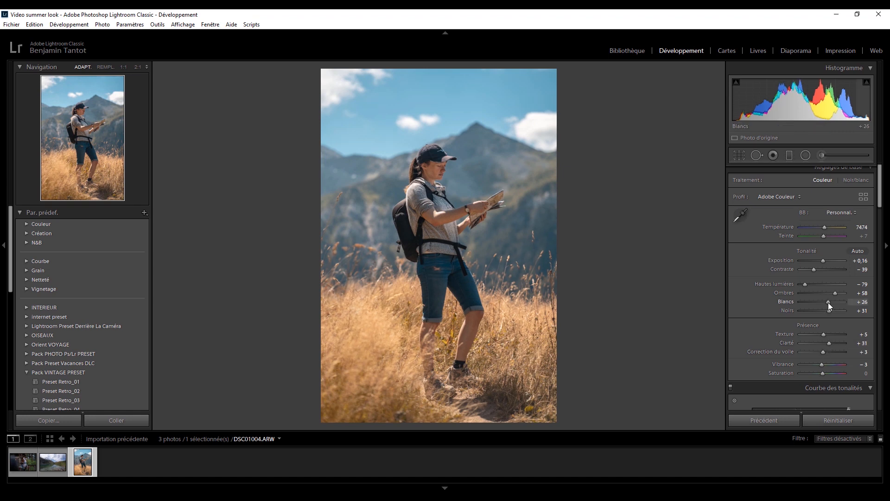
left_click_drag(814, 269, 835, 293)
left_click_drag(829, 310, 833, 310)
Compare the finished hiker photo repeatedly with its original version before editing.
key("backslash")
key("backslash")
key("backslash")
key("backslash")
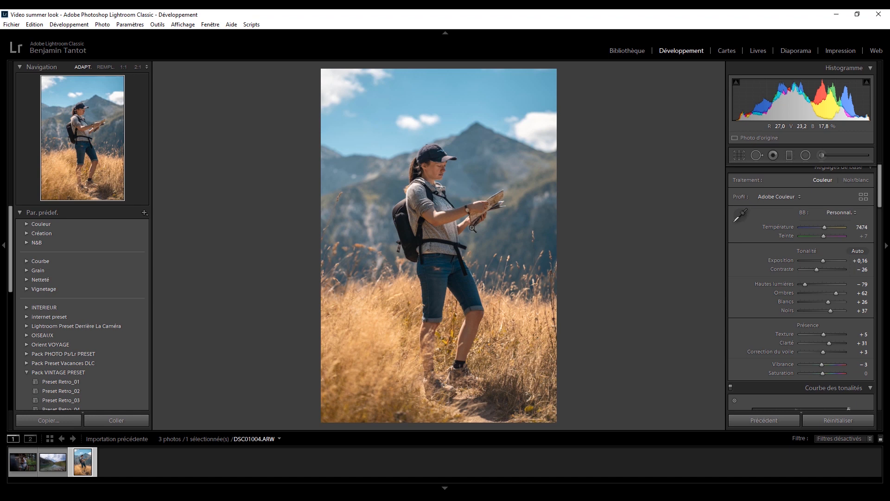
key("shift")
key("backslash")
key("backslash")
key("backslash")
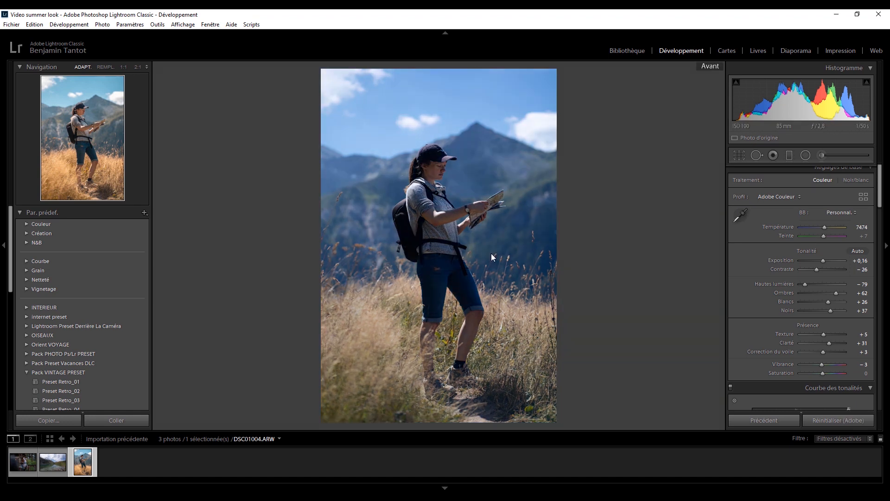
key("backslash")
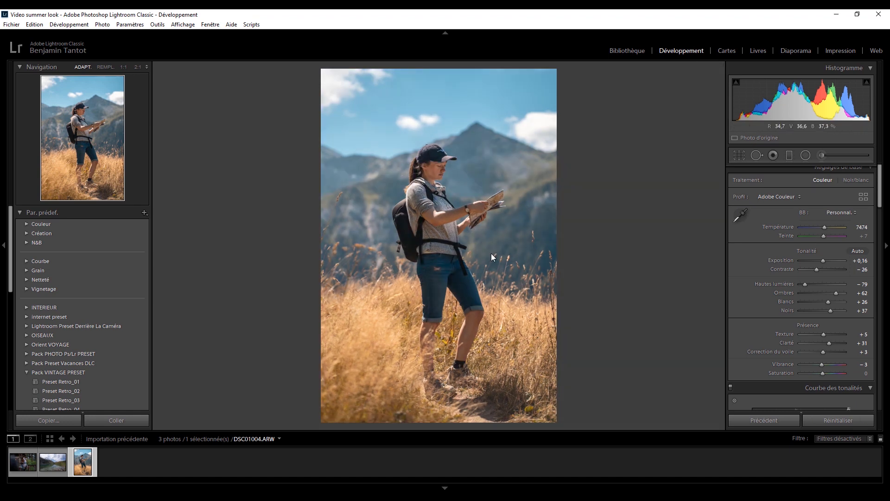
Copy the develop settings of the hiker photo.
right_click(463, 203)
mouse_move(471, 213)
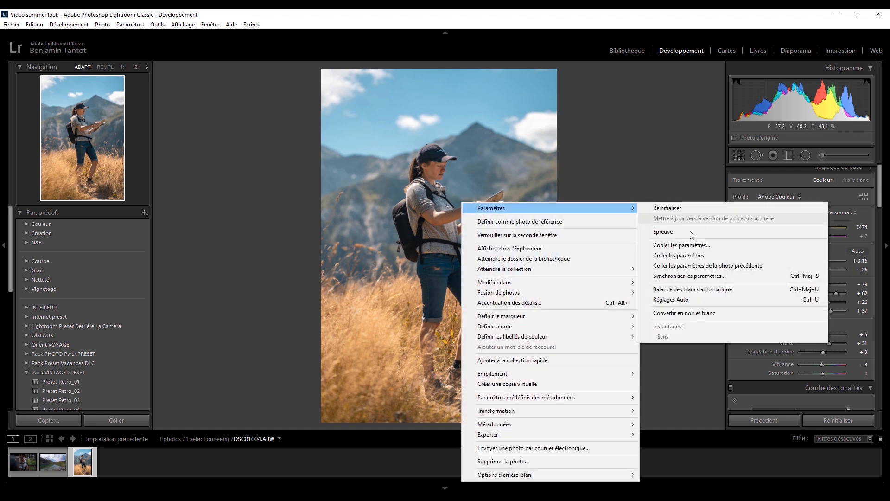
left_click(681, 245)
left_click(560, 194)
left_click(704, 394)
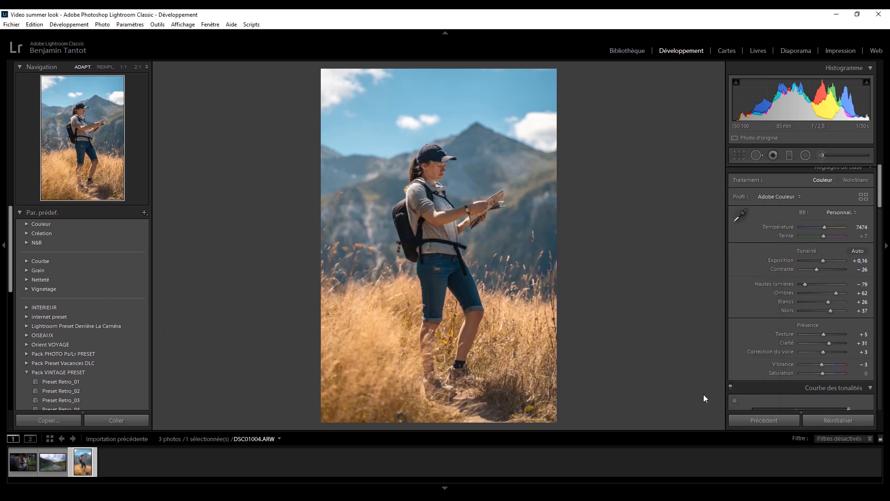
Paste the copied develop settings onto the mountain lake photo.
left_click(51, 463)
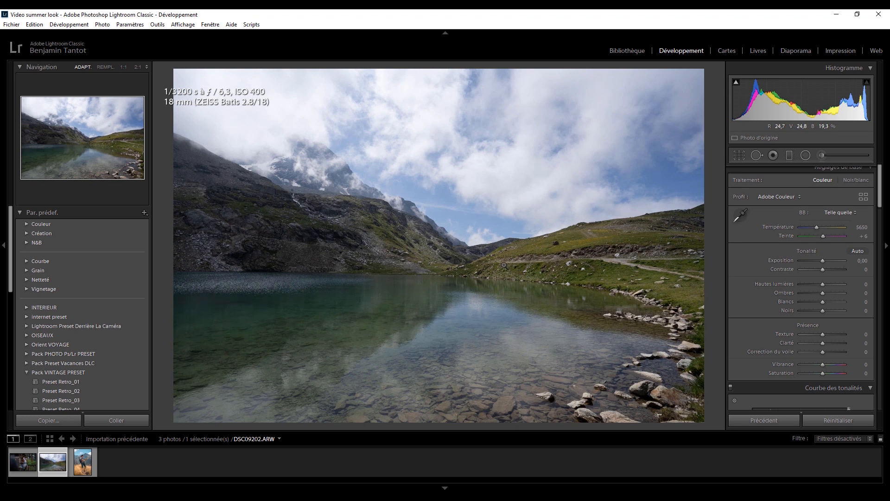
right_click(460, 197)
mouse_move(603, 204)
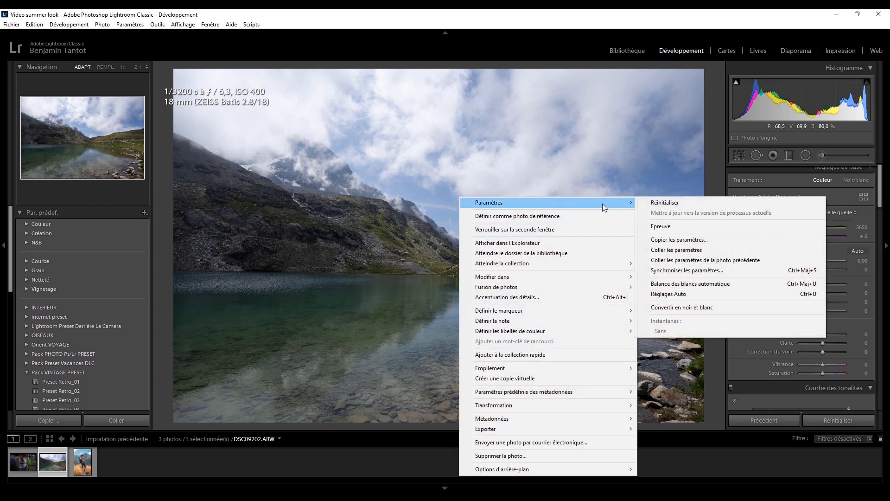
left_click(686, 250)
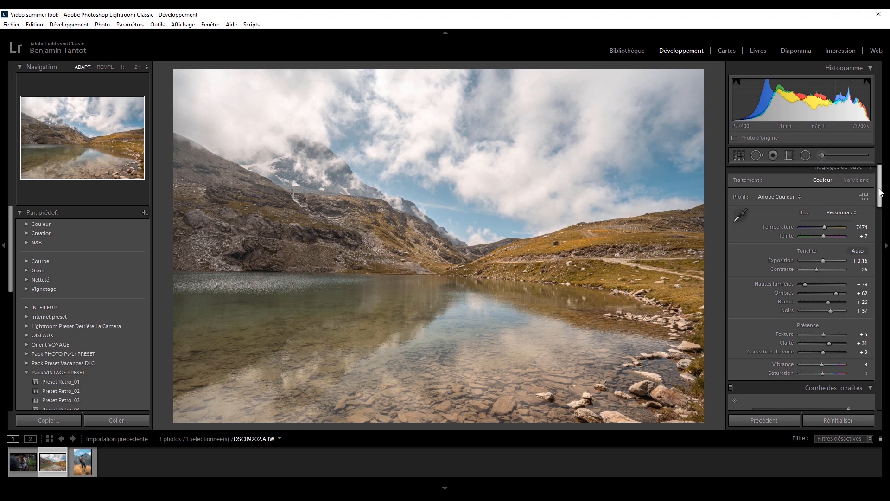
Calibrate the lake photo with red primary hue -9 and saturation -9, green primary hue +5 and saturation +35, and blue primary saturation +54.
left_click_drag(880, 192, 865, 402)
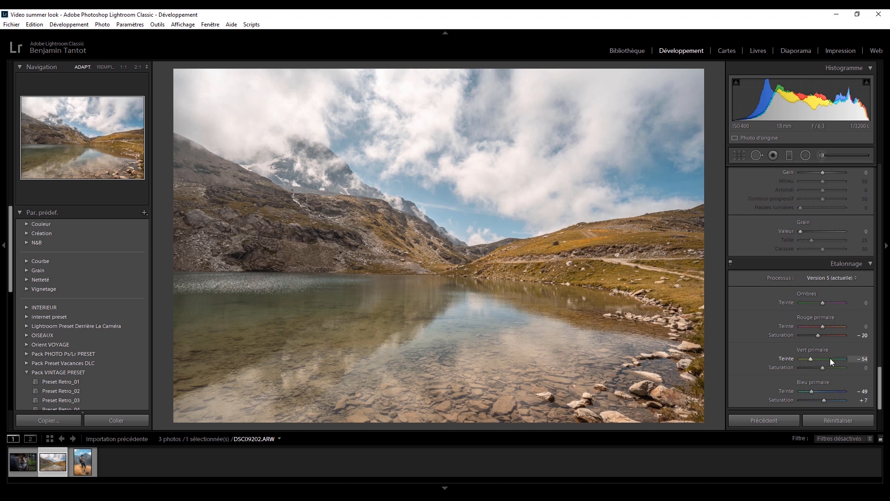
mouse_move(830, 358)
left_mouse_down()
mouse_move(812, 360)
mouse_move(823, 358)
left_mouse_up()
left_click_drag(824, 327, 817, 327)
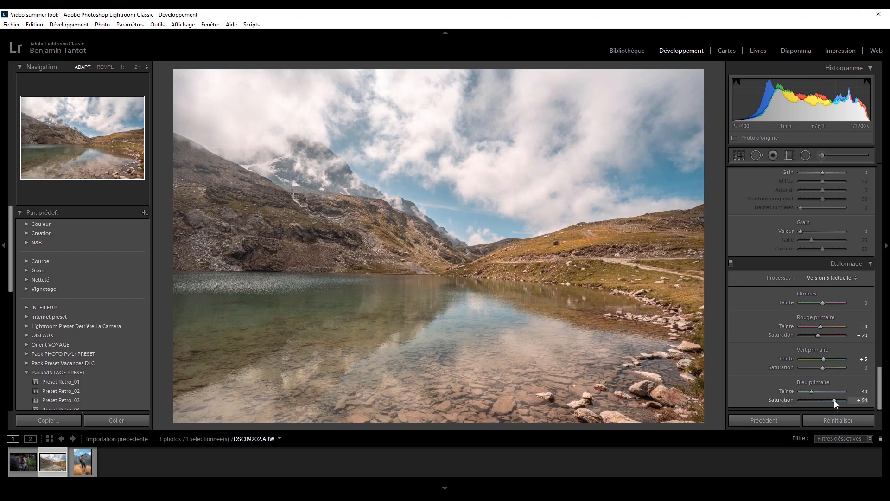
left_click(830, 367)
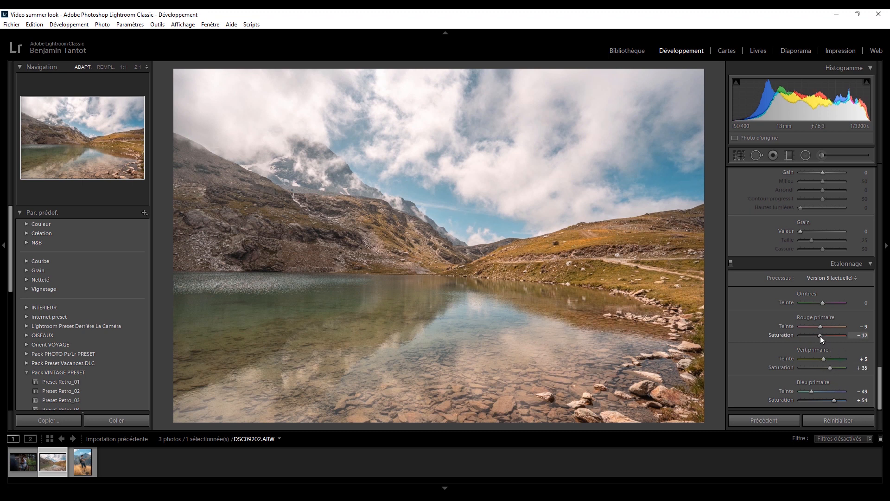
key("ctrl+z")
Compare the recalibrated lake photo with its unedited version.
key("backslash")
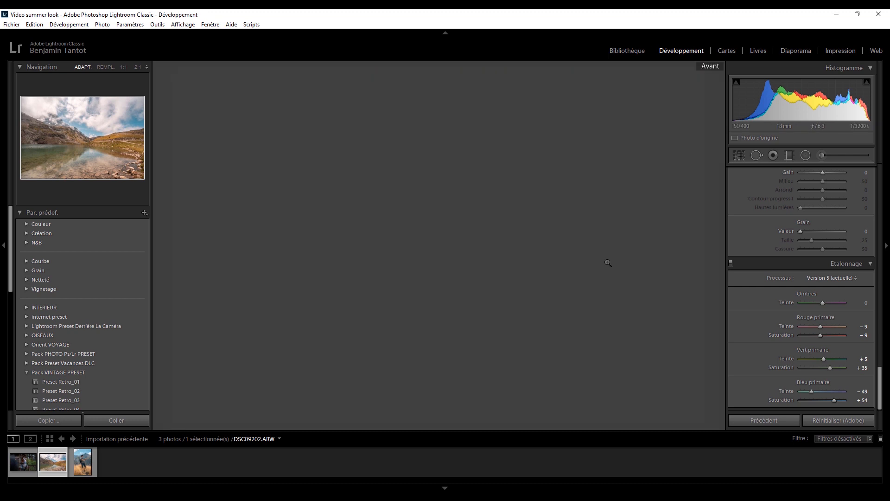
key("backslash")
key("backslash")
key("backslash")
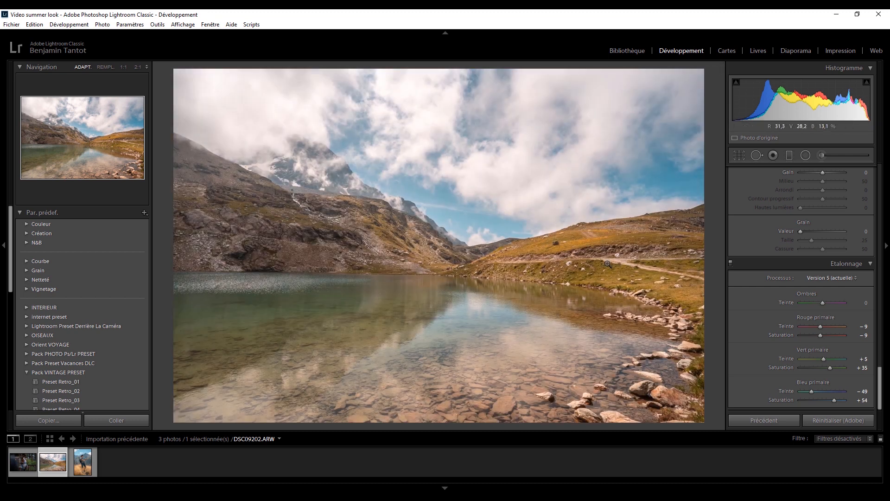
Adjust the yellow hue and set orange to hue +11 and luminance +7 in the lake photo's HSL colours, and compare with the original.
left_click_drag(881, 382, 885, 241)
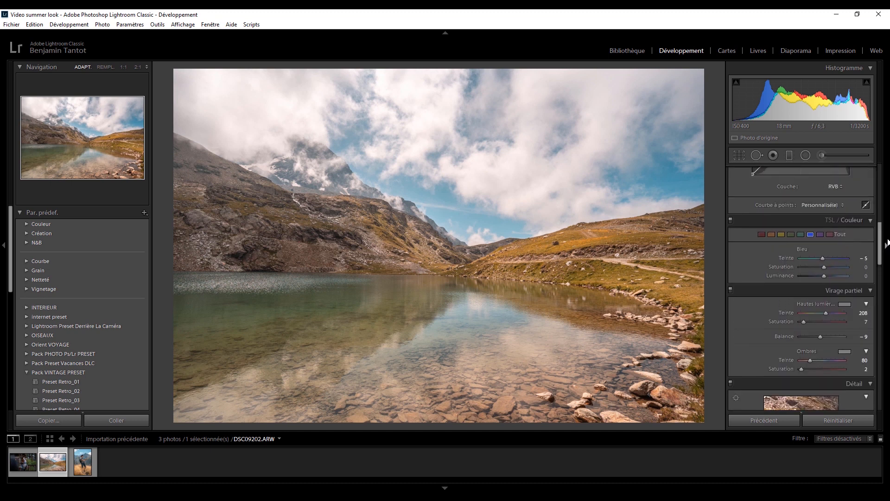
left_click(781, 234)
mouse_move(825, 258)
left_mouse_down()
mouse_move(855, 260)
mouse_move(825, 261)
left_mouse_up()
left_click(773, 234)
key("backslash")
key("backslash")
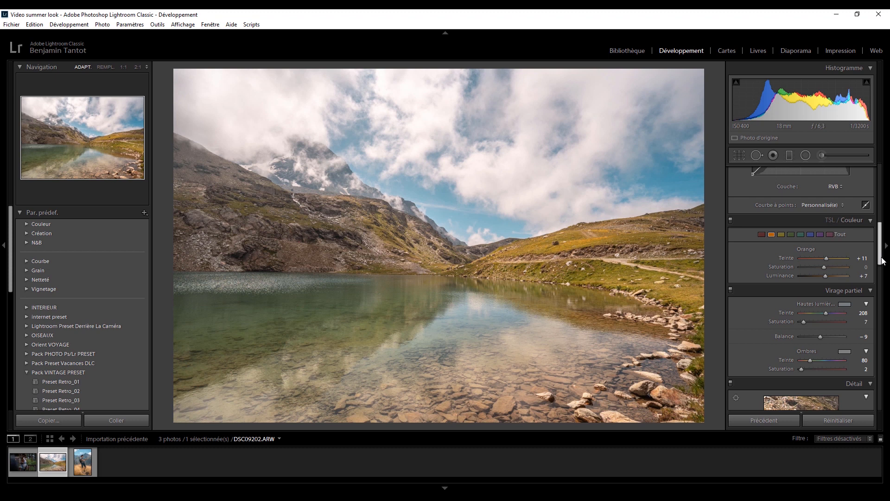
Set the lake photo's contrast to -16, dehaze +18, clarity +7, shadows +43, blacks +33 and tint +6.
left_click_drag(879, 243, 879, 185)
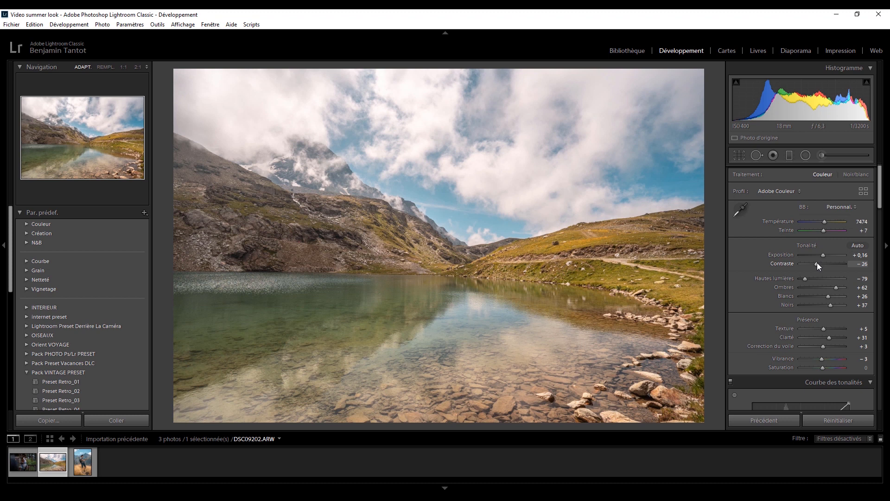
left_click_drag(817, 265, 819, 265)
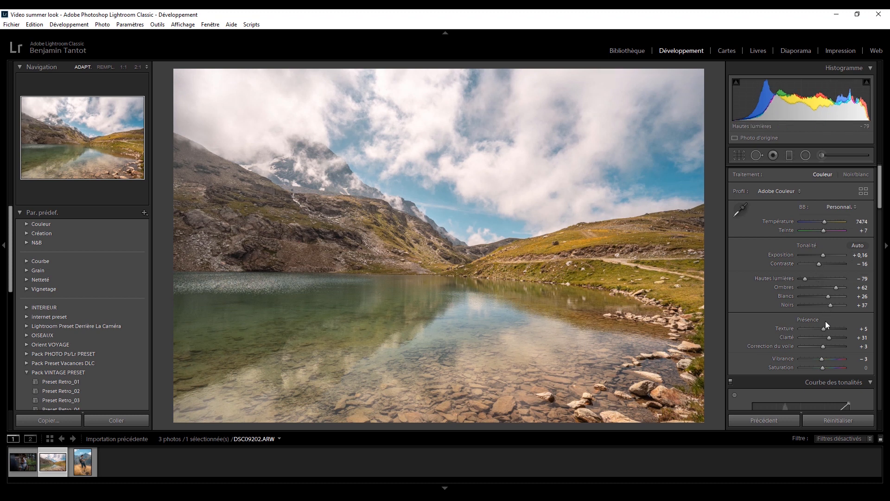
left_click_drag(824, 347, 826, 347)
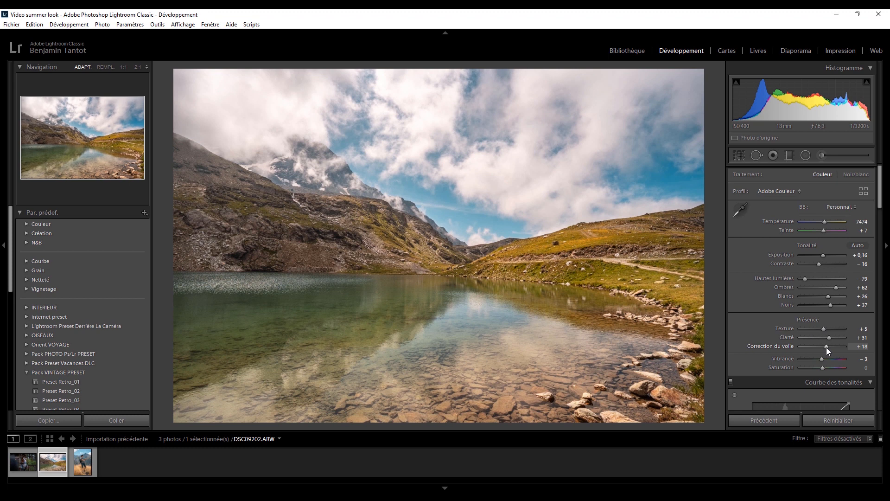
left_click_drag(828, 337, 822, 340)
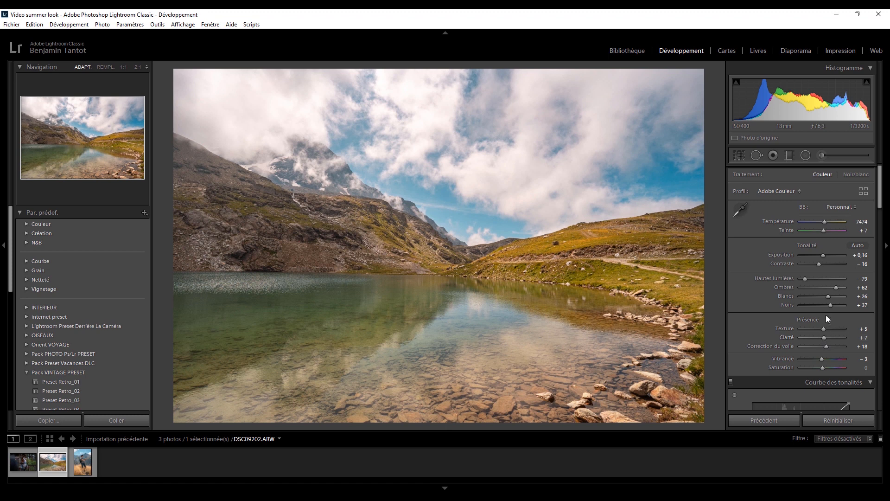
left_click_drag(836, 287, 831, 304)
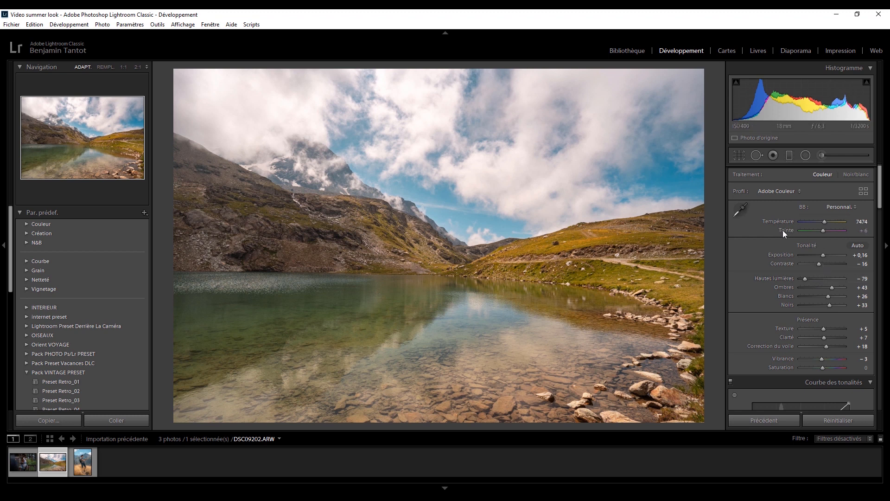
Refine the lake photo to temperature 6737, contrast -7, shadows +37, whites +33, blacks +28 and dehaze +22.
left_click_drag(823, 220, 821, 224)
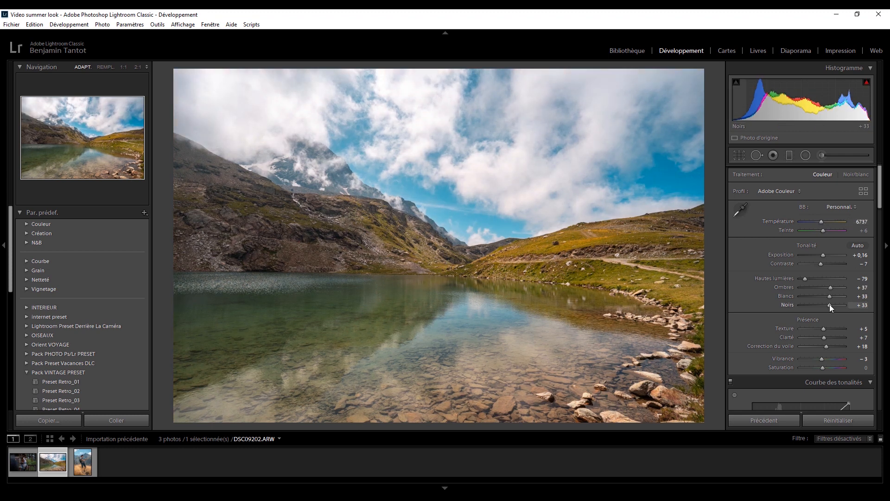
left_click_drag(828, 304, 827, 305)
left_click_drag(825, 346, 827, 346)
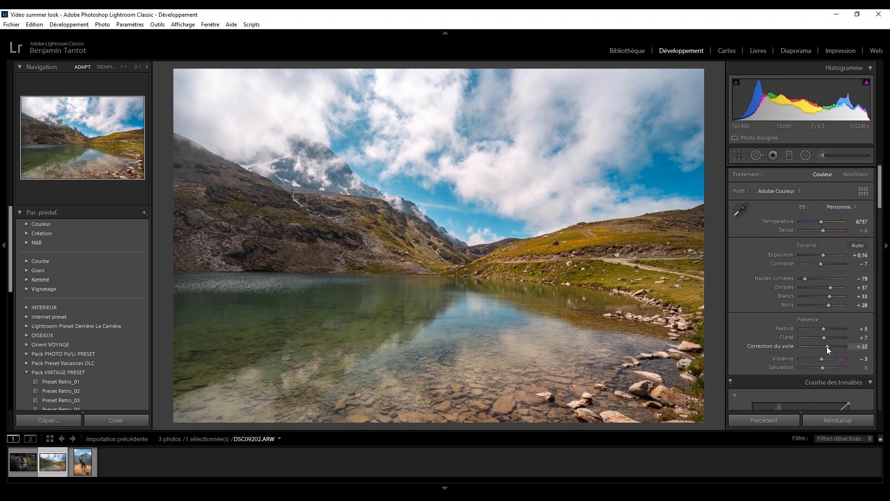
double_click(827, 346)
key("ctrl+z")
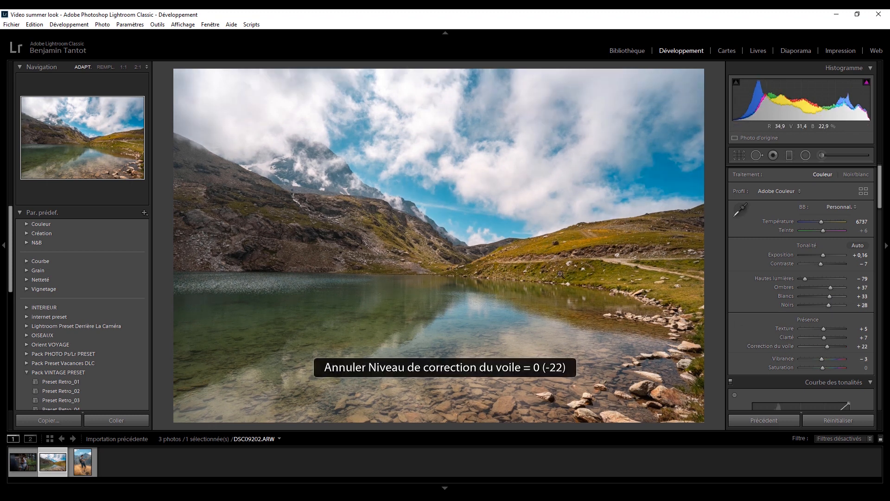
Compare the finished lake photo with its original version before editing.
key("backslash")
key("backslash")
key("backslash")
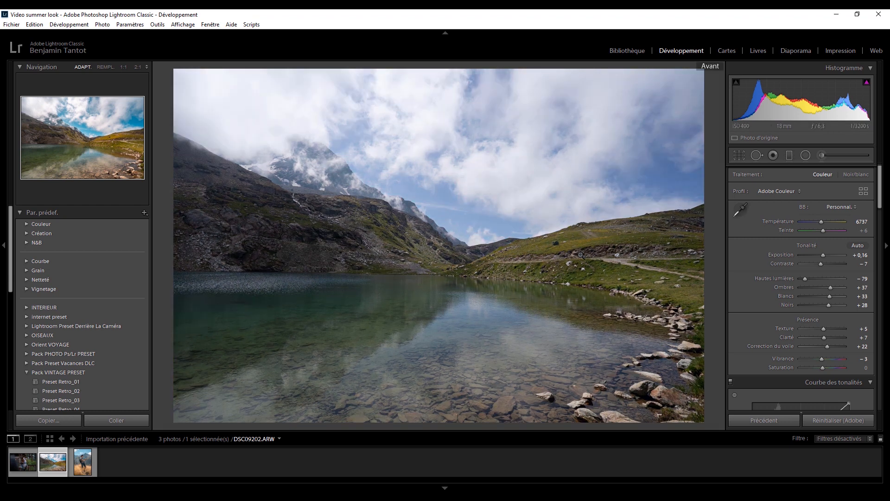
key("backslash")
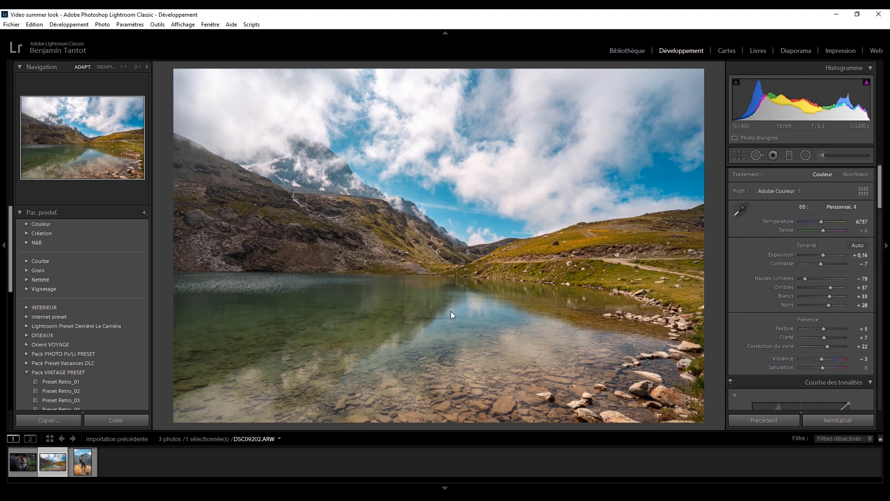
On the photo of the woman among the bells, set temperature 7368, exposure +0.79, contrast -12, highlights -64, shadows +41, whites +16 and blacks +22.
left_click(19, 463)
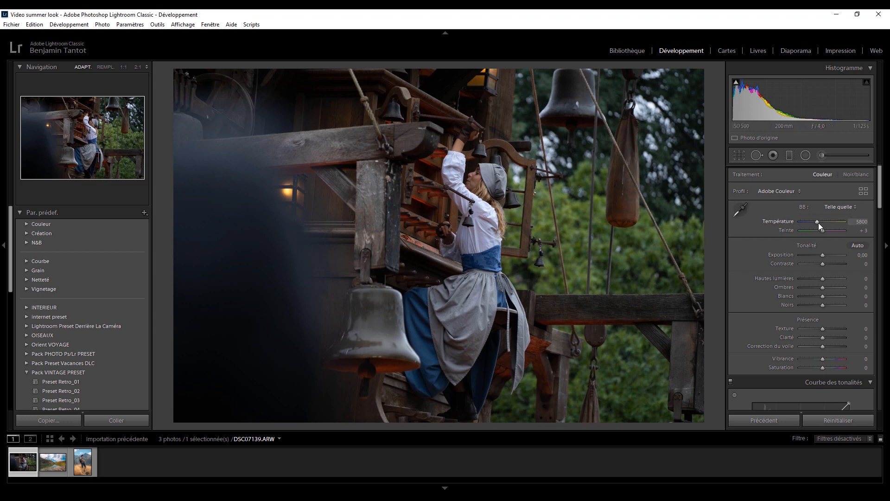
left_click_drag(818, 221, 824, 223)
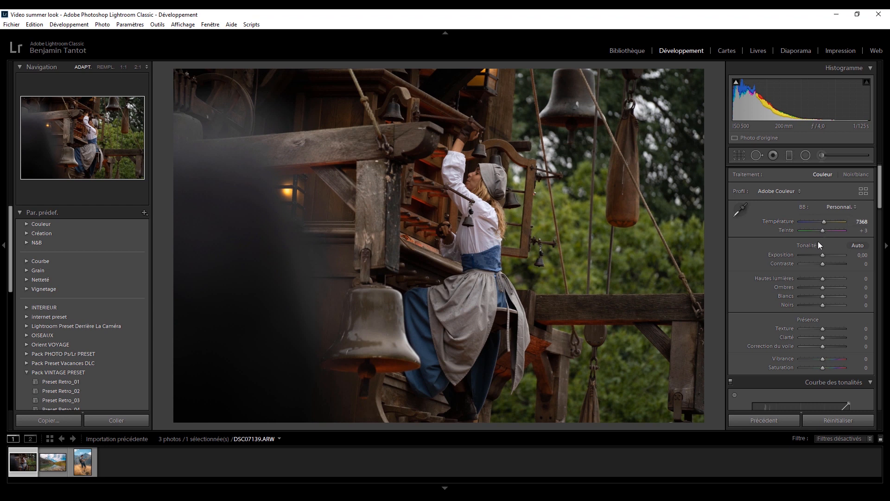
left_click_drag(823, 254, 808, 280)
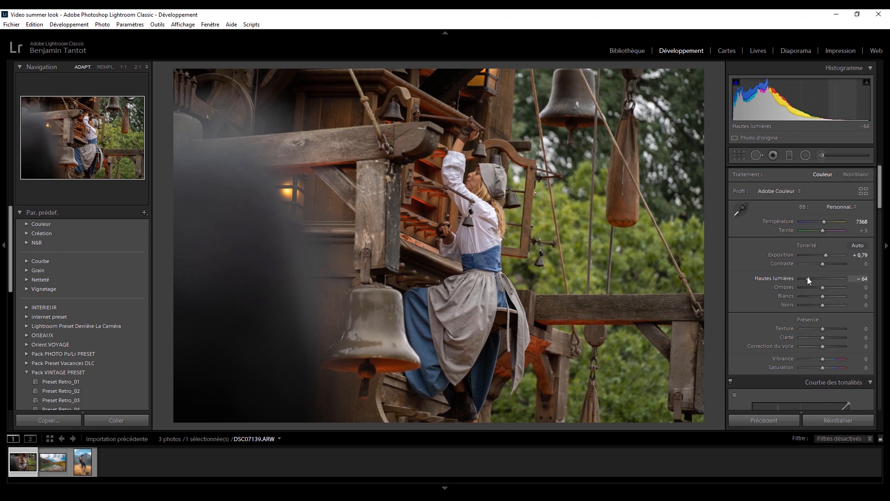
left_click_drag(824, 266, 824, 295)
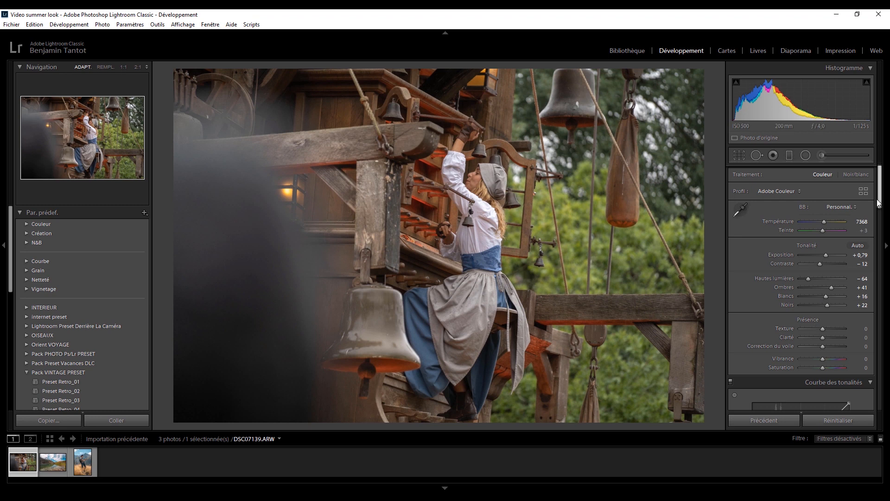
Set texture to -3, clarity to +12 and dehaze to +5 on the bell photo and compare it with the original.
scroll(849, 269, "down", 2)
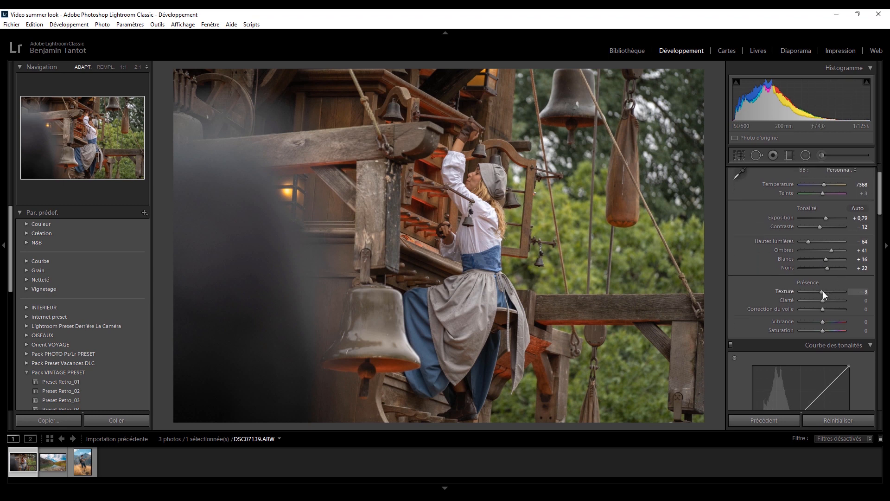
left_click_drag(822, 300, 825, 300)
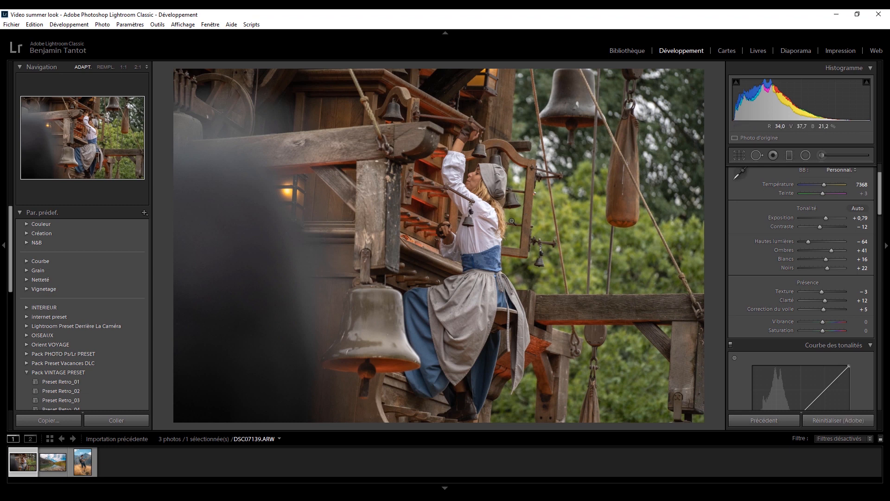
key("backslash")
key("backslash")
key("backslash")
key("backslash")
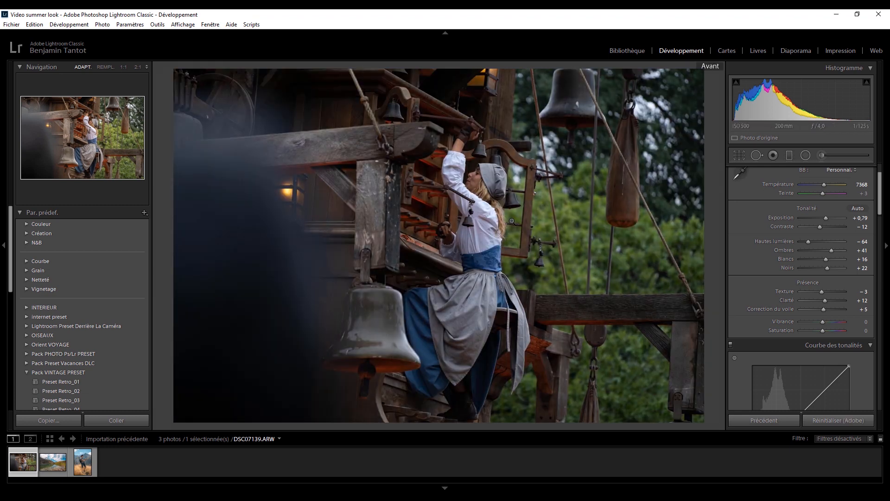
Calibrate the bell photo with red primary hue +9, green primary hue +35, and blue primary hue -37 and saturation +37.
left_click_drag(880, 180, 888, 397)
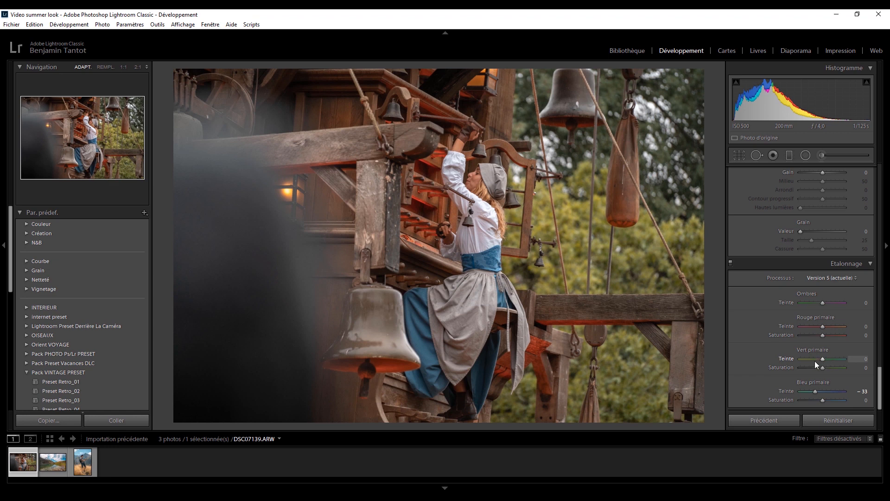
left_click(814, 392)
left_click_drag(823, 360, 831, 359)
left_click_drag(822, 325, 823, 326)
left_click_drag(814, 391, 831, 400)
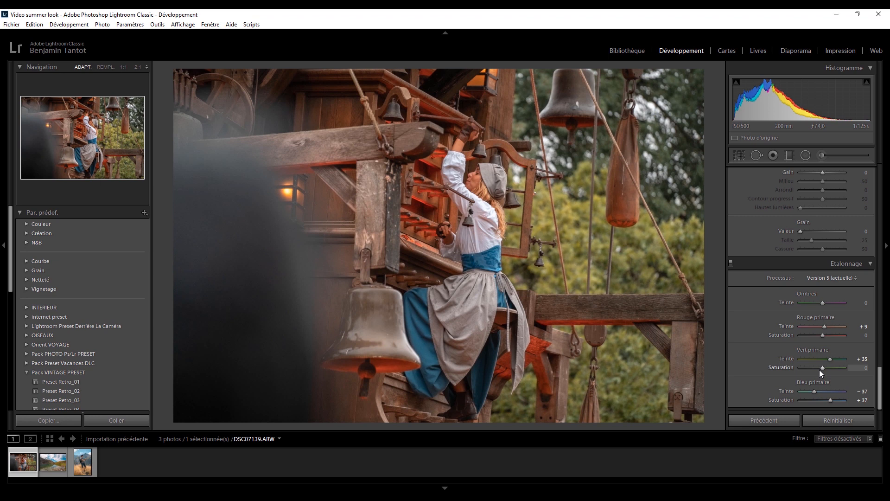
Set the red primary saturation to -3 and compare the bell photo with and without the calibration.
left_click(730, 262)
left_click(730, 262)
left_click_drag(821, 336, 817, 333)
left_click(730, 263)
left_click(730, 263)
Compare the calibrated bell photo with its original version before editing.
key("backslash")
key("backslash")
key("backslash")
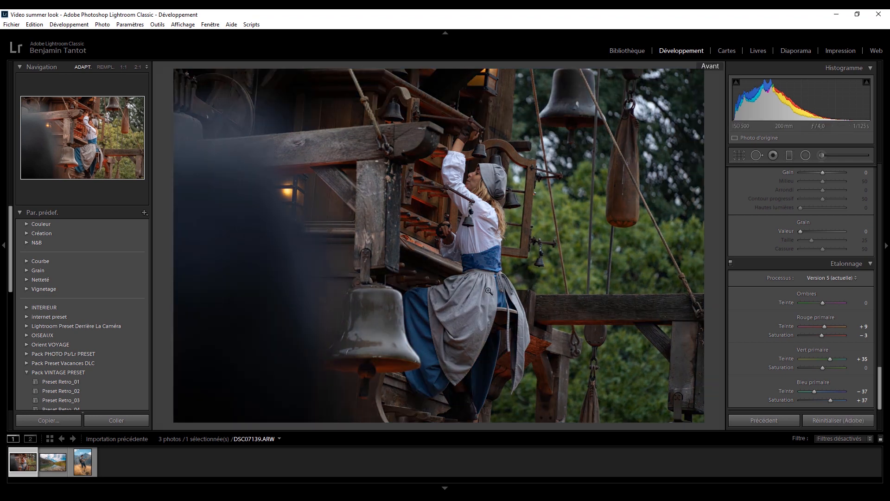
key("backslash")
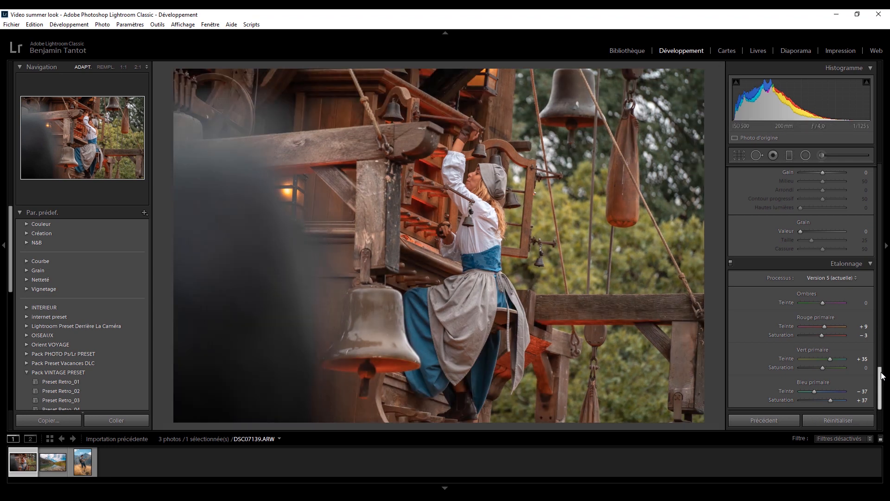
Add a post-crop vignette with amount -7, midpoint 4, roundness +60, feather 91 and highlights 73, and compare the photo with and without it.
left_click_drag(883, 377, 882, 352)
mouse_move(822, 316)
left_mouse_down()
mouse_move(801, 325)
mouse_move(837, 334)
mouse_move(832, 351)
mouse_move(822, 315)
left_mouse_up()
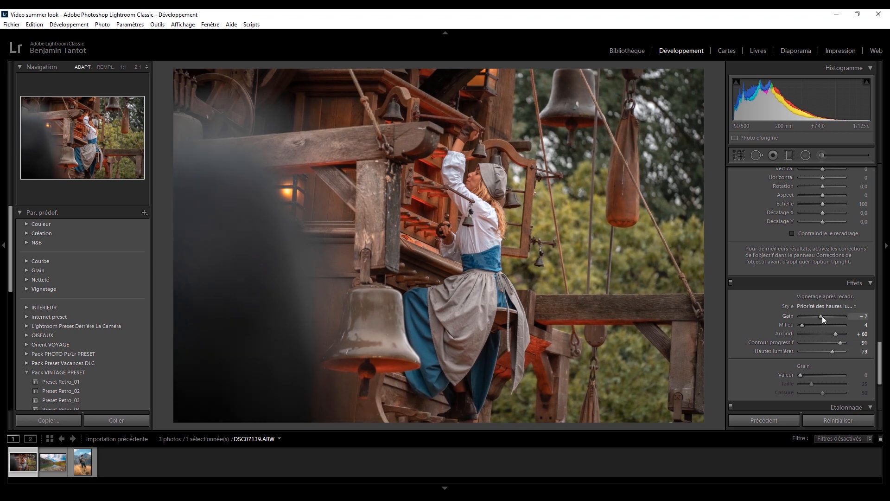
left_click(730, 283)
left_click(730, 282)
Split-tone the bell photo with shadows at hue 178 and saturation 6, and highlights at hue 250 and saturation 3.
left_click_drag(880, 355, 874, 241)
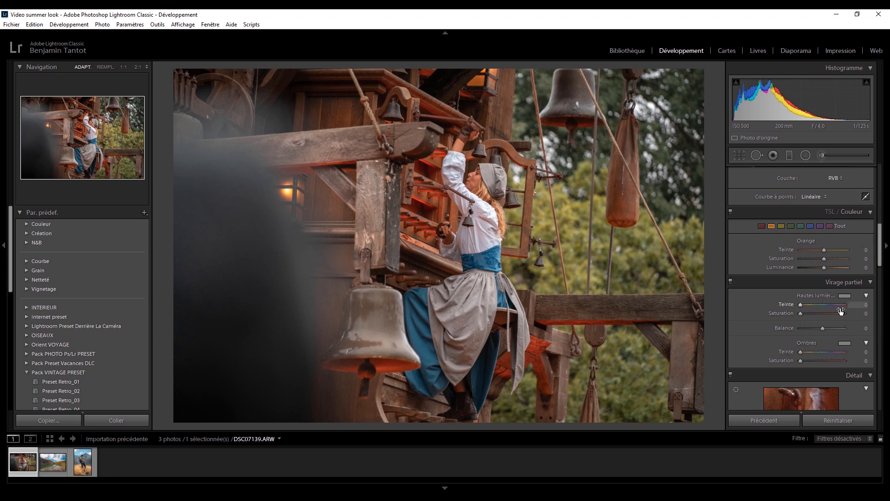
mouse_move(812, 352)
left_mouse_down()
mouse_move(822, 353)
mouse_move(804, 364)
left_mouse_up()
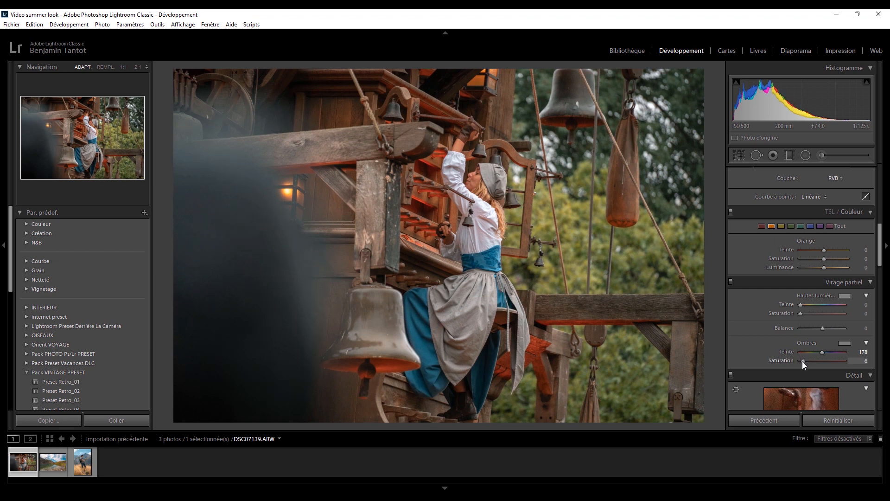
left_click_drag(802, 309, 833, 308)
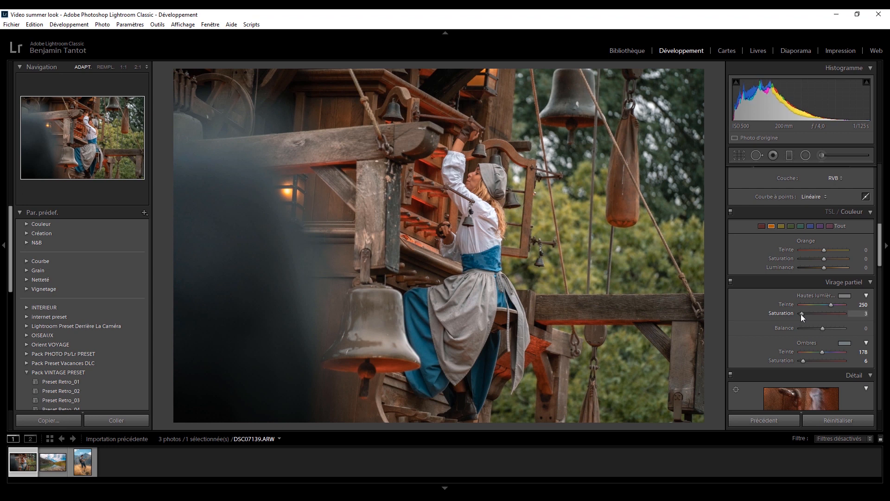
Set the split-toning highlights to hue 235 and saturation 4 with balance -9, and adjust the orange saturation and luminance.
left_click_drag(832, 304, 820, 334)
scroll(880, 256, "up", 2)
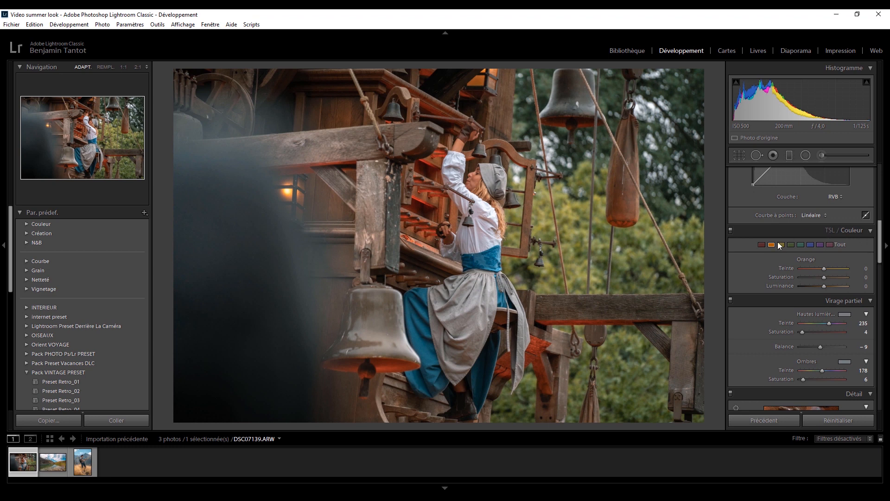
mouse_move(823, 277)
left_mouse_down()
mouse_move(847, 276)
mouse_move(820, 279)
mouse_move(830, 286)
left_mouse_up()
Set the bell photo's contrast to -9, highlights -75, shadows +43, whites +28, blacks +28, dehaze +12 and vibrance +22.
left_click_drag(880, 256, 881, 203)
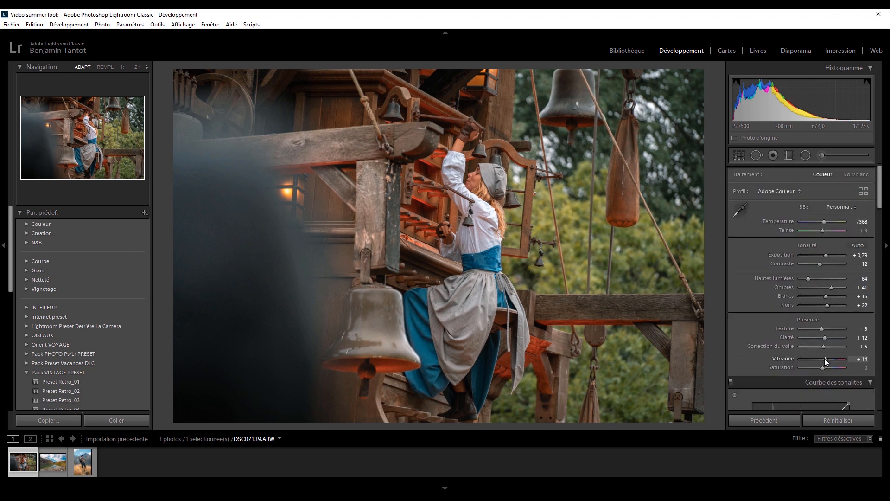
left_click_drag(818, 263, 820, 263)
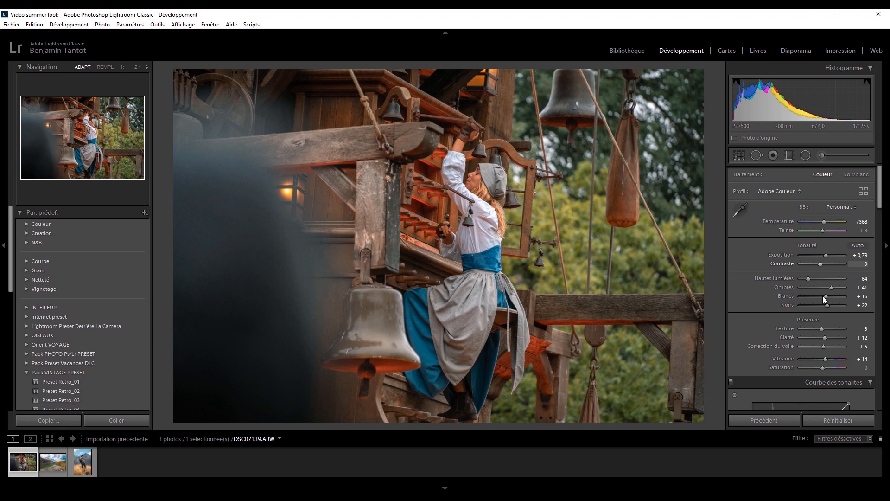
left_click_drag(825, 346, 825, 345)
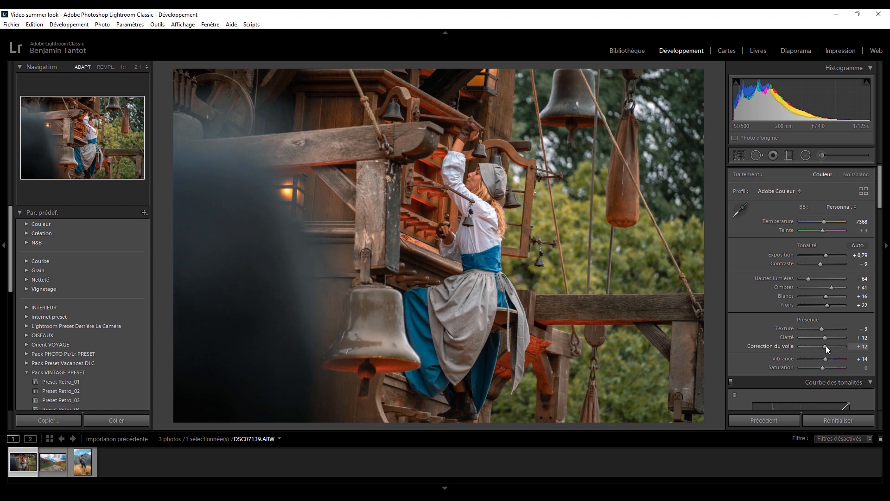
left_click_drag(825, 296, 804, 279)
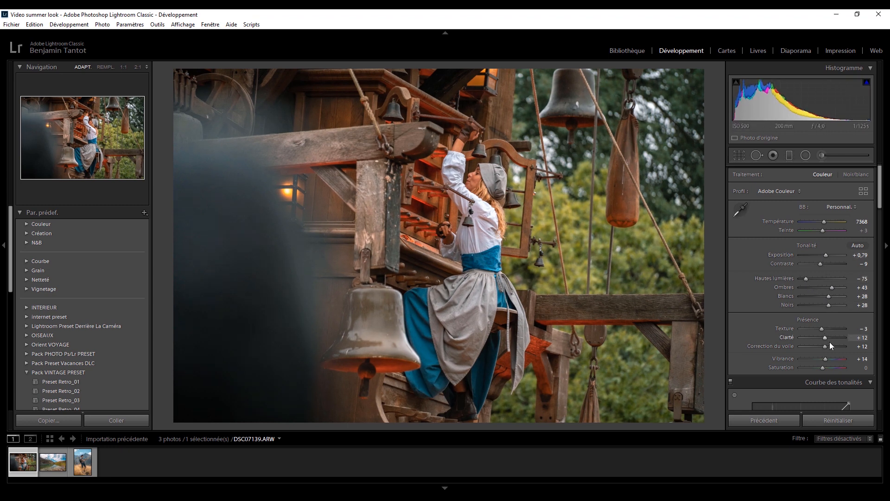
left_click_drag(822, 359, 828, 358)
Compare the bell photo with its unedited version several times to judge the tone and vibrance adjustments.
key("backslash")
key("backslash")
key("backslash")
key("backslash")
key("backslash")
key("backslash")
Brighten the bell photo with exposure +0.90, contrast -7, whites +33 and blacks +41.
left_click_drag(821, 264, 828, 255)
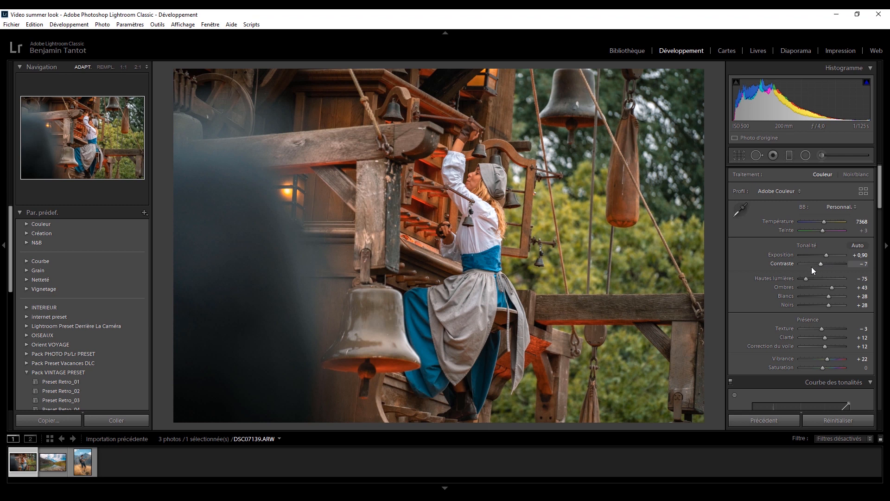
mouse_move(831, 288)
left_mouse_down()
mouse_move(830, 305)
mouse_move(829, 296)
left_mouse_up()
key("ctrl+z")
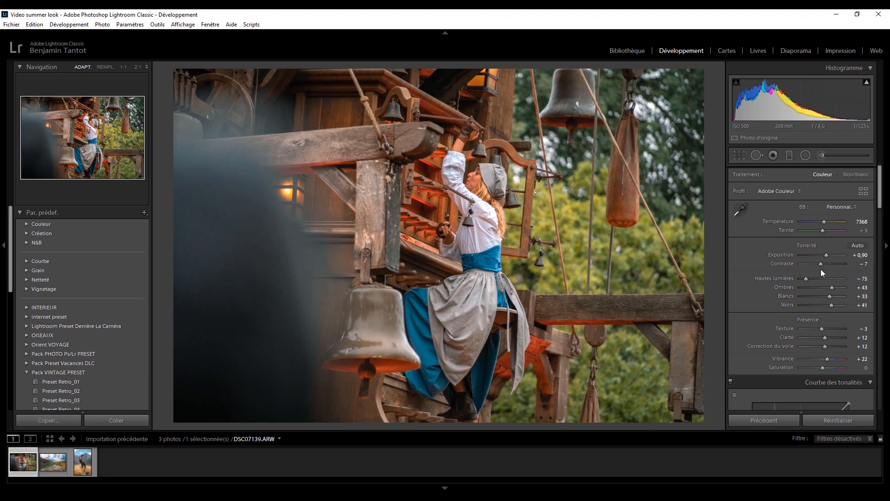
Compare the brightened bell photo with its original version before editing.
key("backslash")
key("backslash")
key("backslash")
key("backslash")
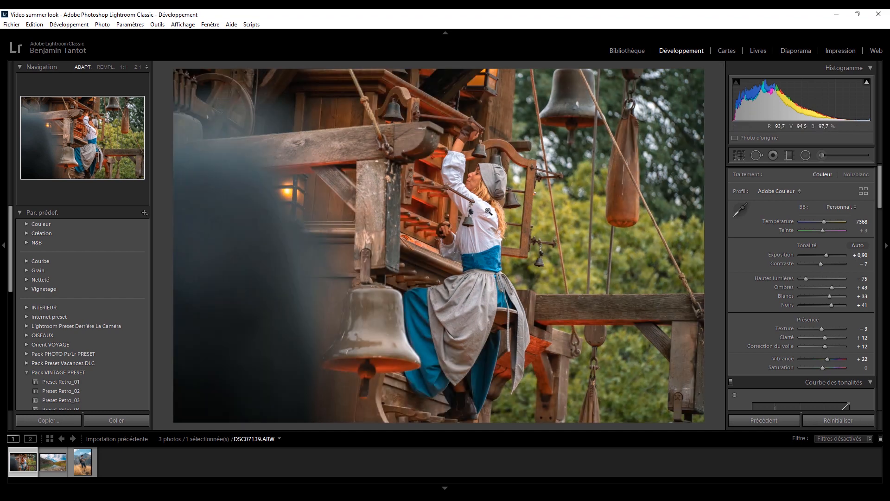